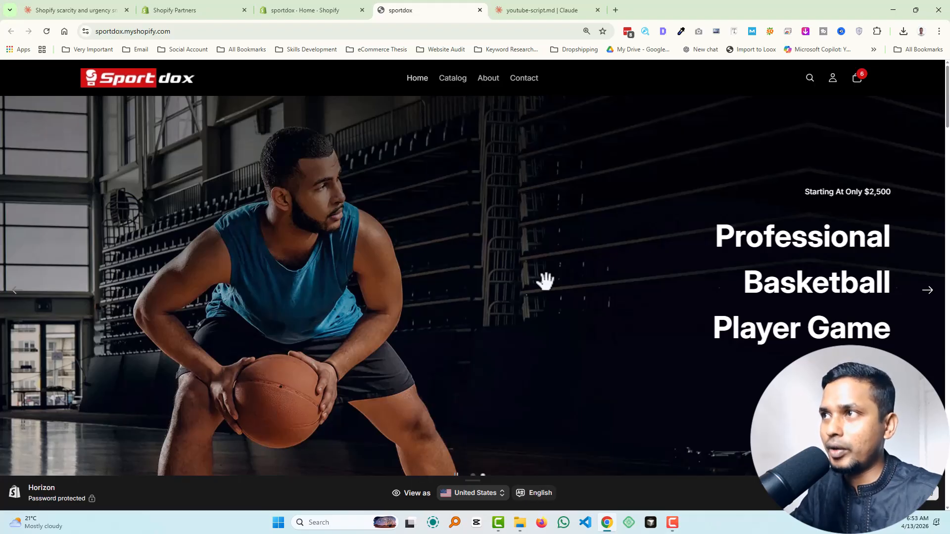
Step: Look through the storefront's home page, from the hero slideshow down to the categories, trending products and blog posts
scroll(546, 280, "down", 7)
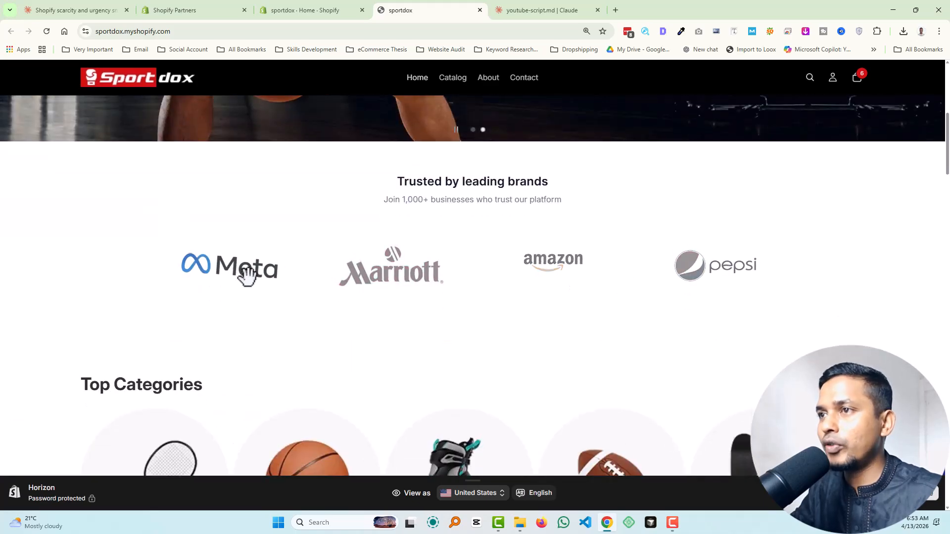
scroll(475, 274, "up", 7)
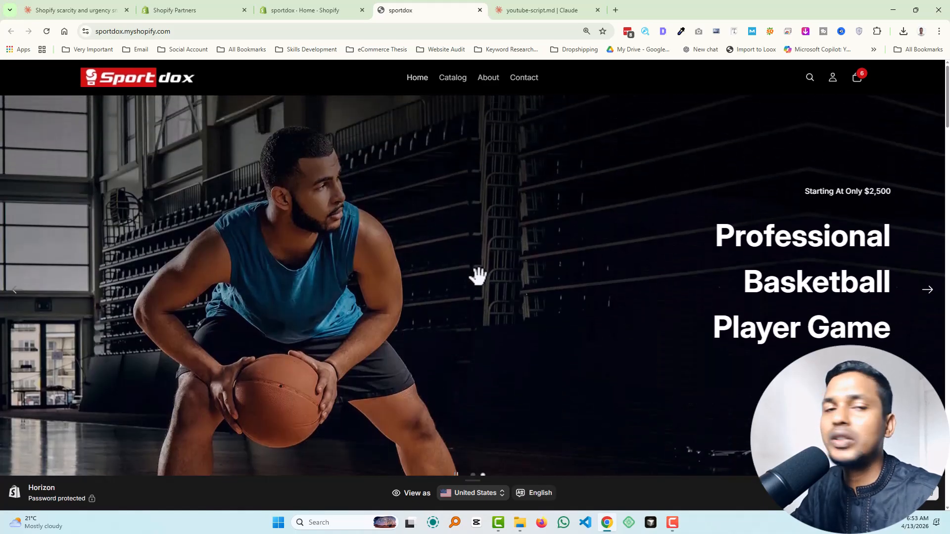
scroll(477, 275, "down", 5)
scroll(331, 293, "down", 2)
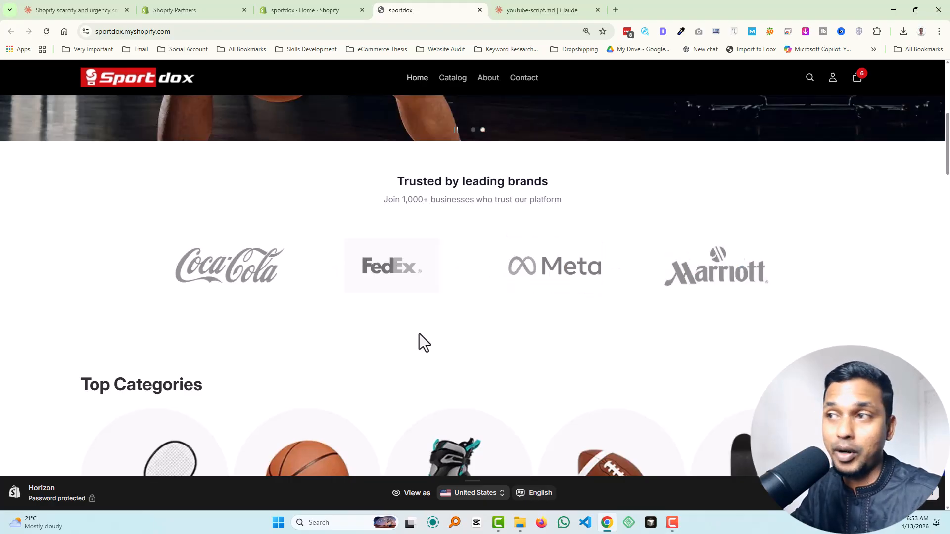
scroll(419, 334, "down", 8)
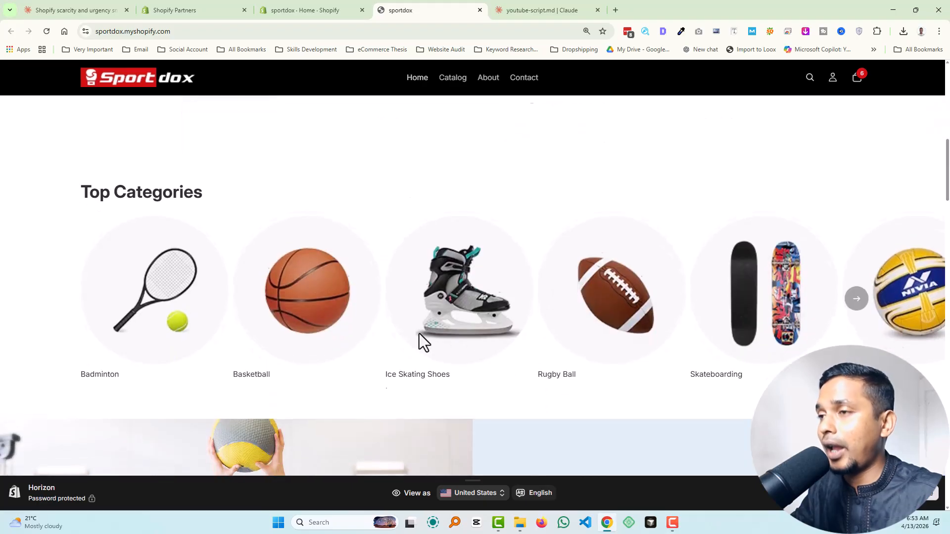
scroll(445, 333, "down", 20)
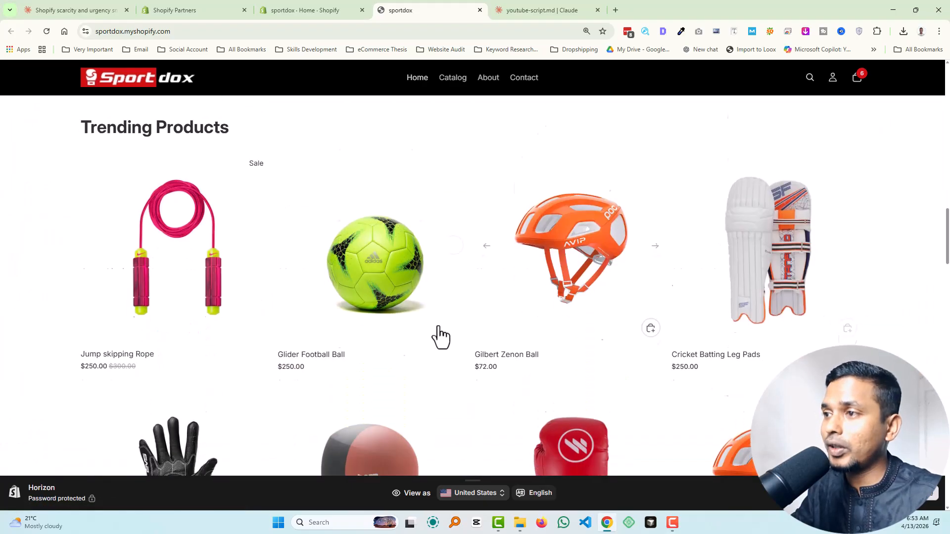
scroll(286, 346, "down", 10)
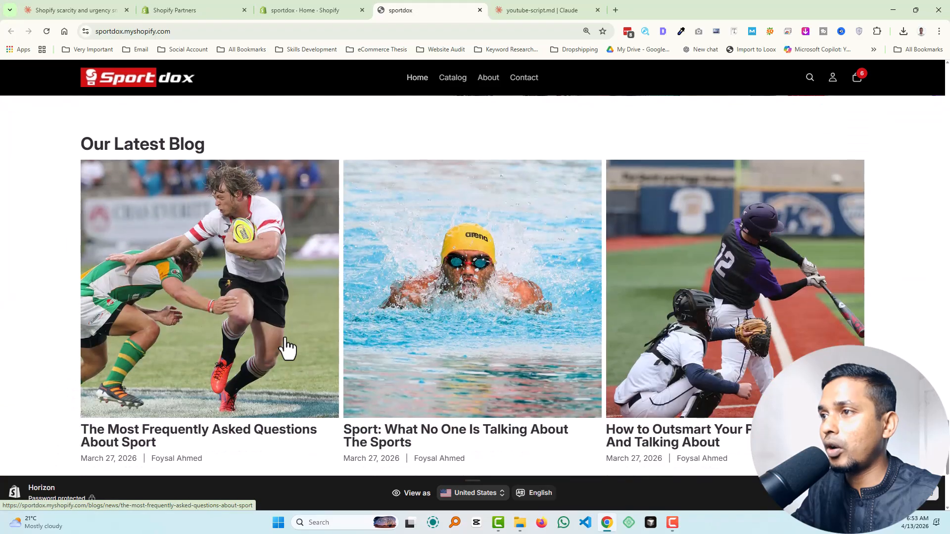
scroll(331, 345, "up", 15)
scroll(326, 351, "down", 4)
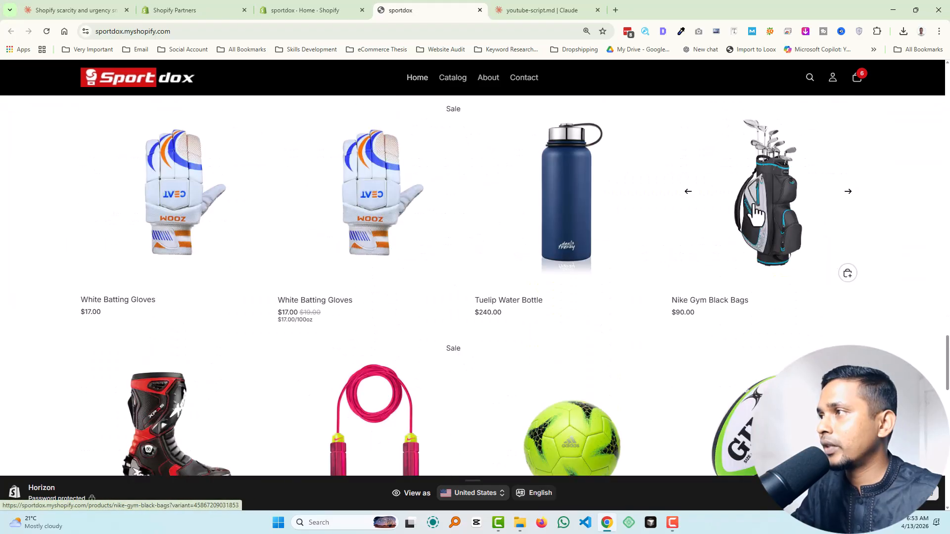
scroll(566, 310, "down", 2)
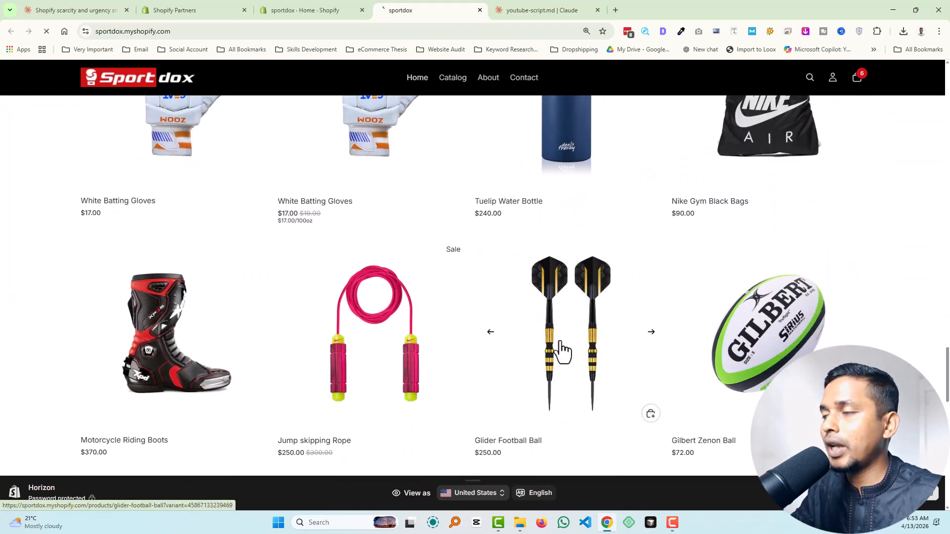
Step: Open the Glider Football Ball product page and examine its stock bar, countdown timer, bundle, restock, visitor and purchase notices
left_click(549, 350)
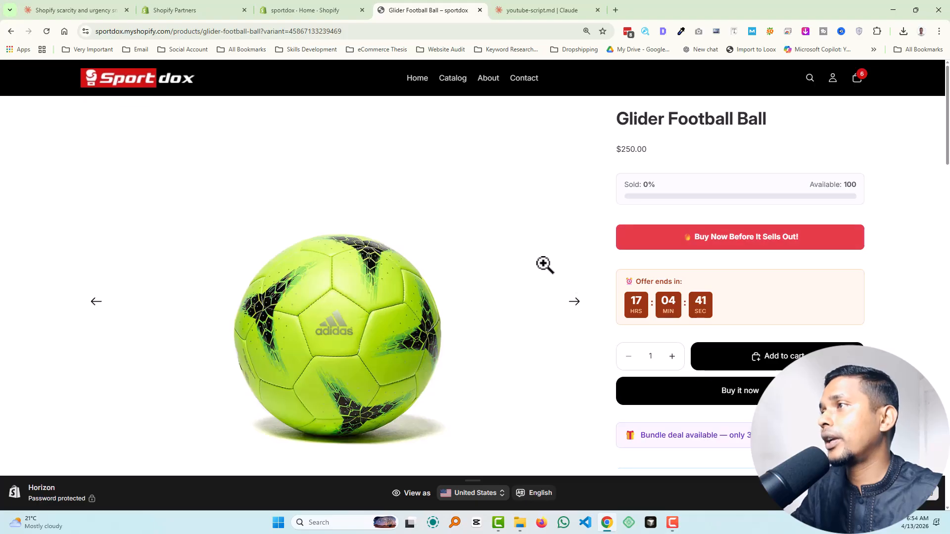
scroll(380, 230, "down", 10)
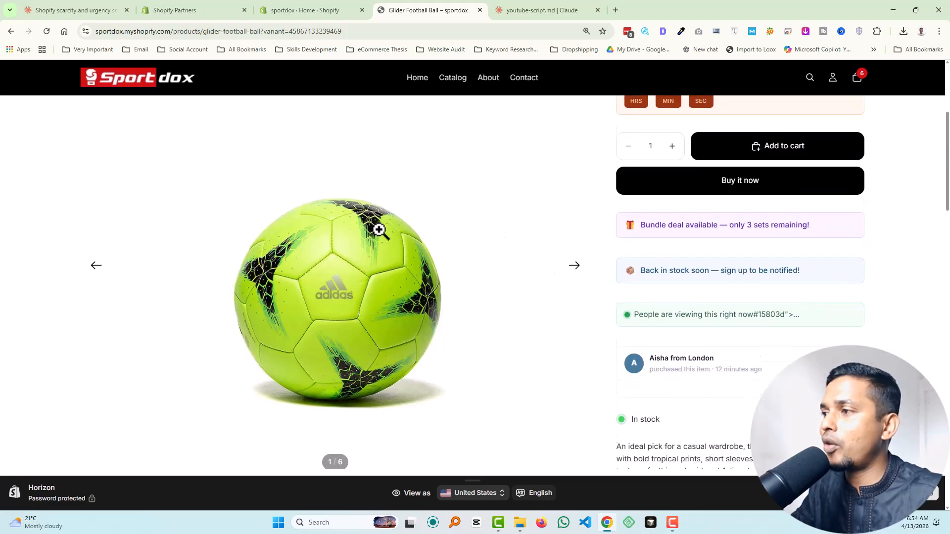
scroll(395, 230, "down", 15)
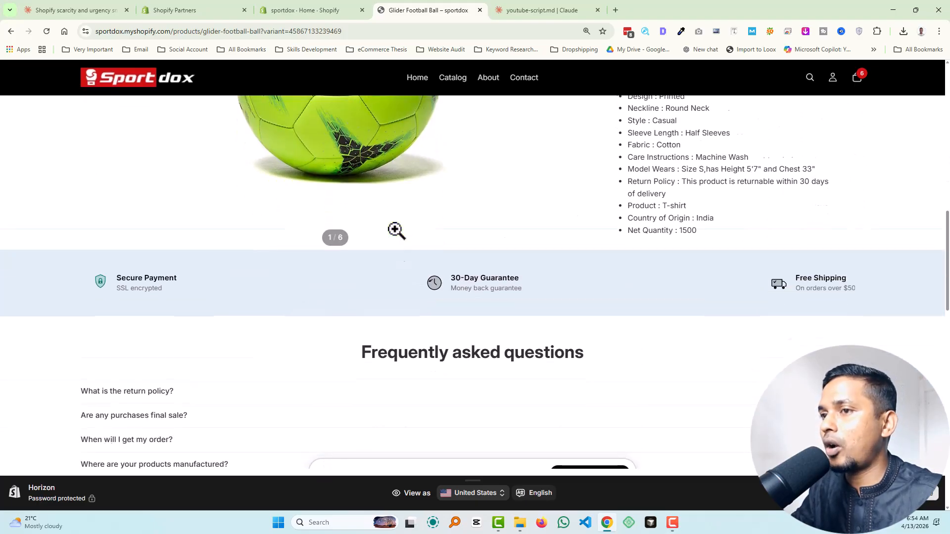
scroll(530, 289, "down", 6)
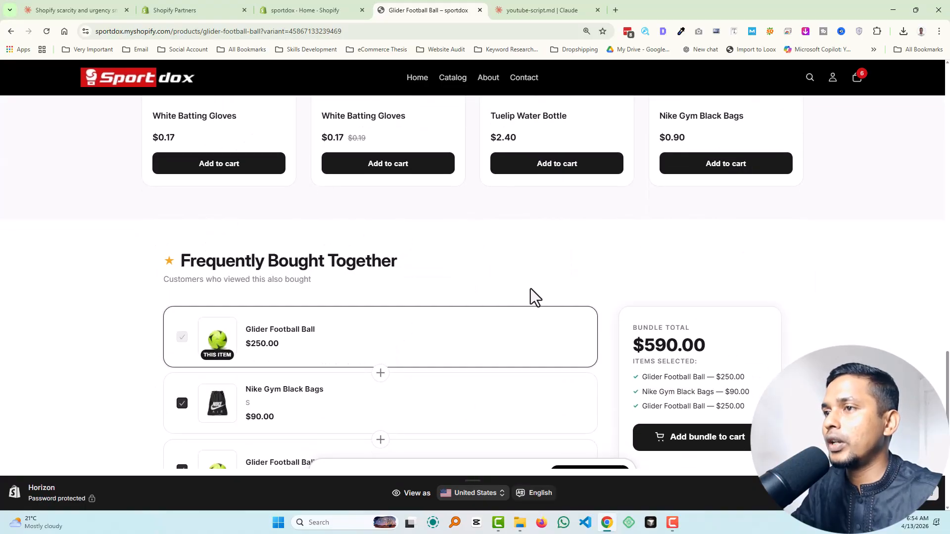
scroll(799, 355, "up", 7)
scroll(799, 354, "up", 20)
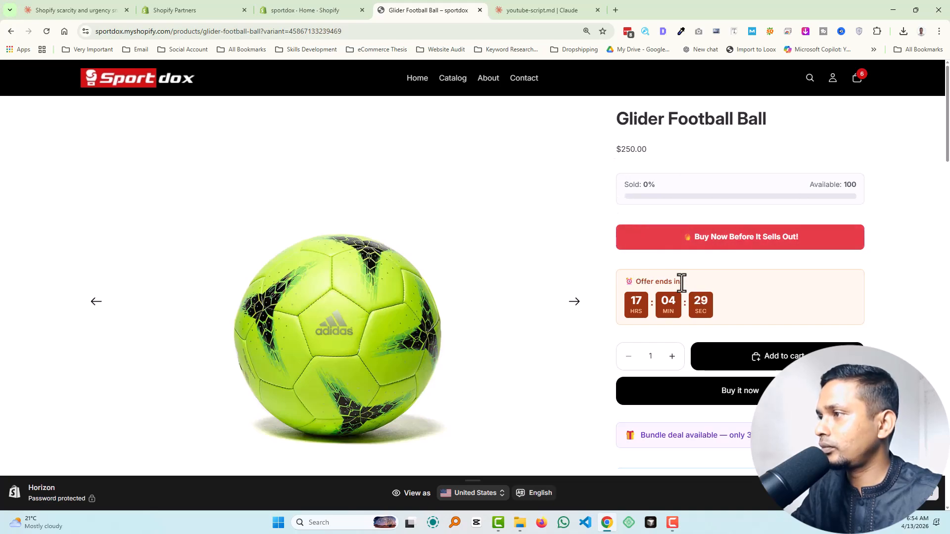
scroll(658, 318, "down", 2)
scroll(658, 317, "down", 2)
scroll(623, 303, "up", 3)
scroll(677, 249, "up", 1)
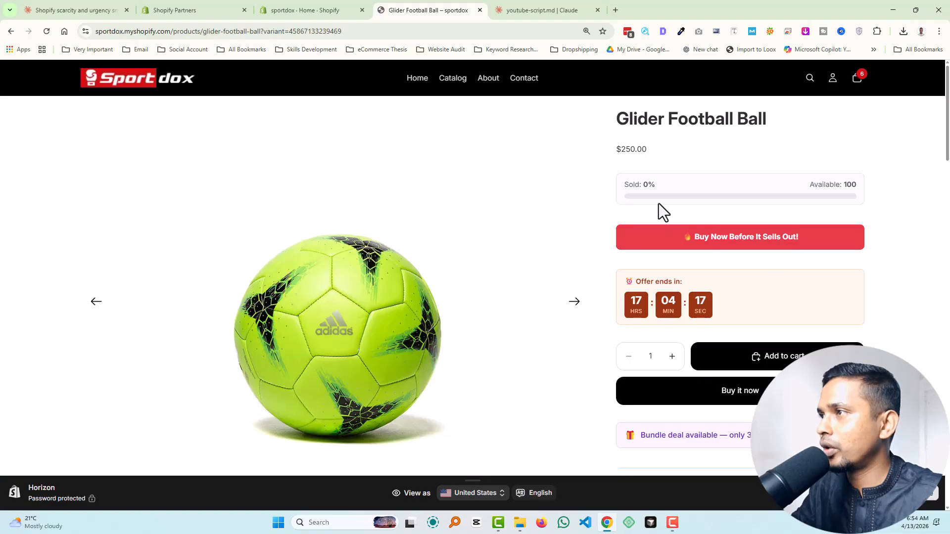
scroll(633, 248, "down", 4)
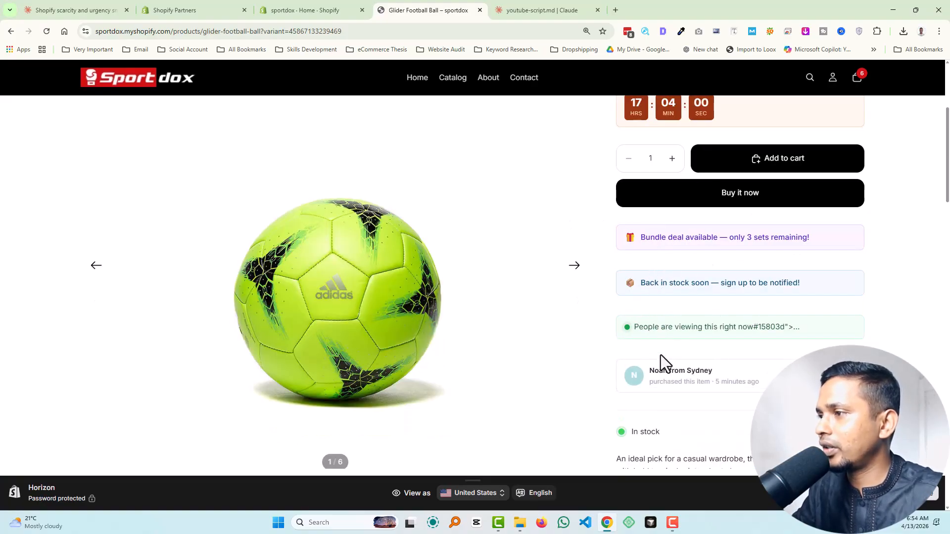
scroll(678, 302, "up", 4)
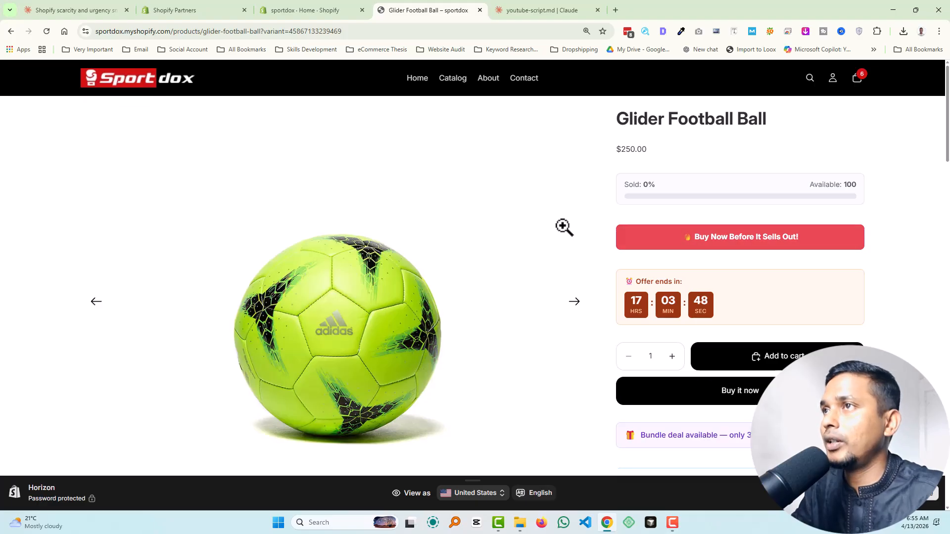
Step: Switch to the Shopify admin and open the store's current Horizon theme for editing
key("ctrl+shift+Tab")
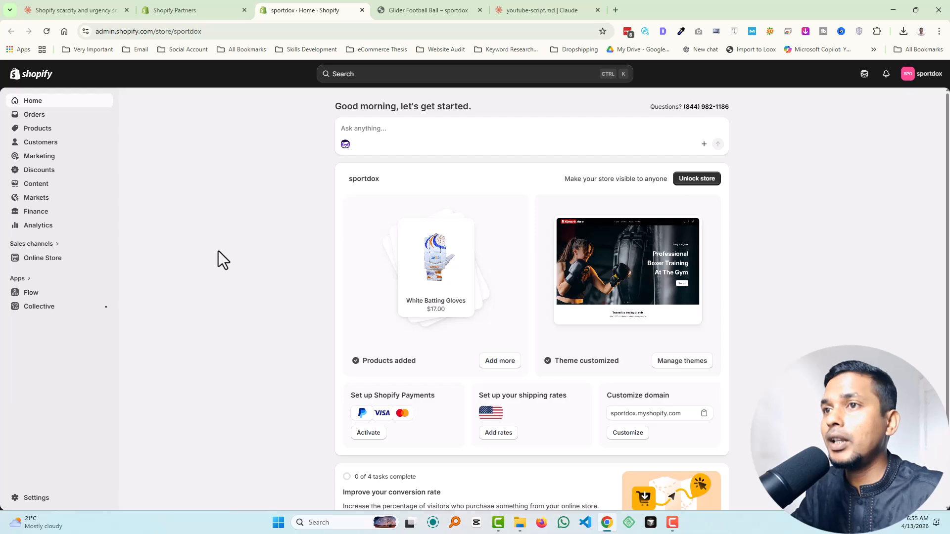
scroll(272, 252, "down", 2)
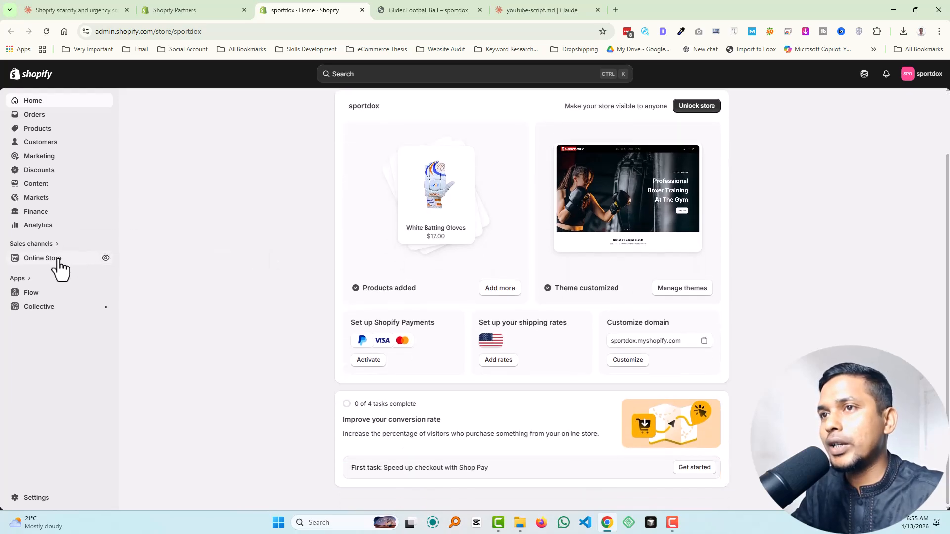
left_click(51, 260)
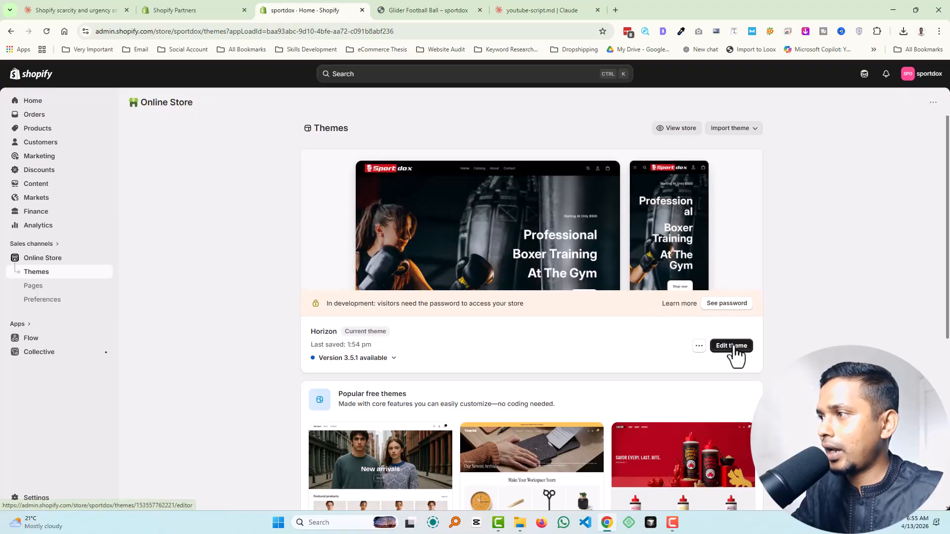
left_click(736, 348)
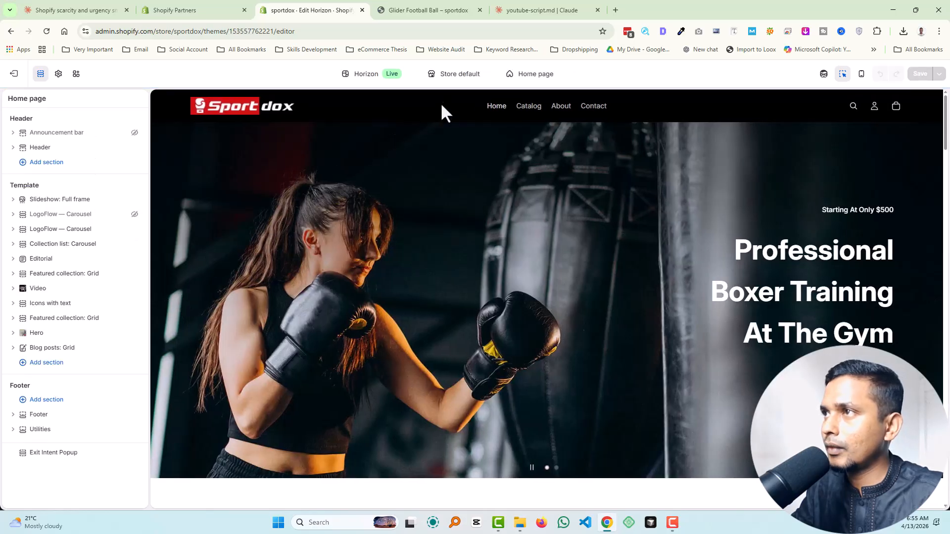
Step: Switch the theme editor from the home page to the Default product template
left_click(532, 75)
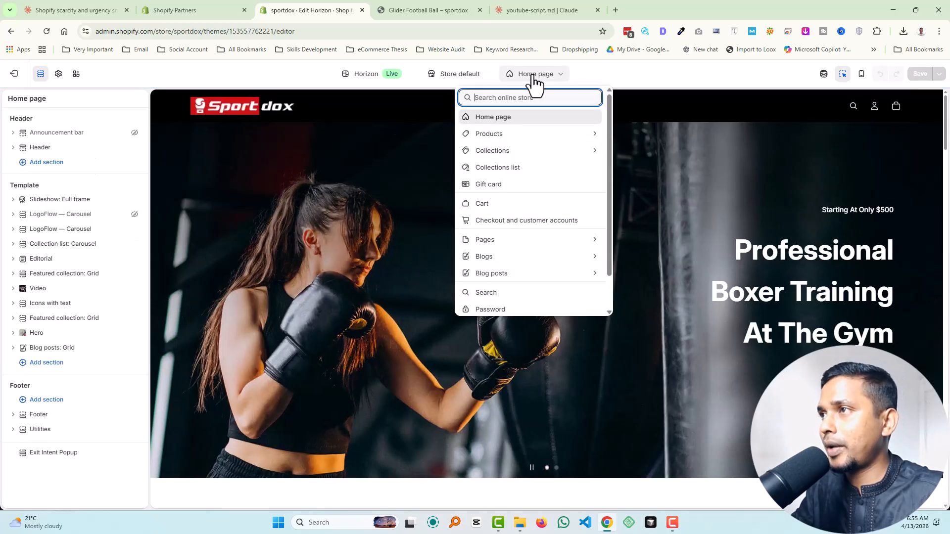
left_click(502, 132)
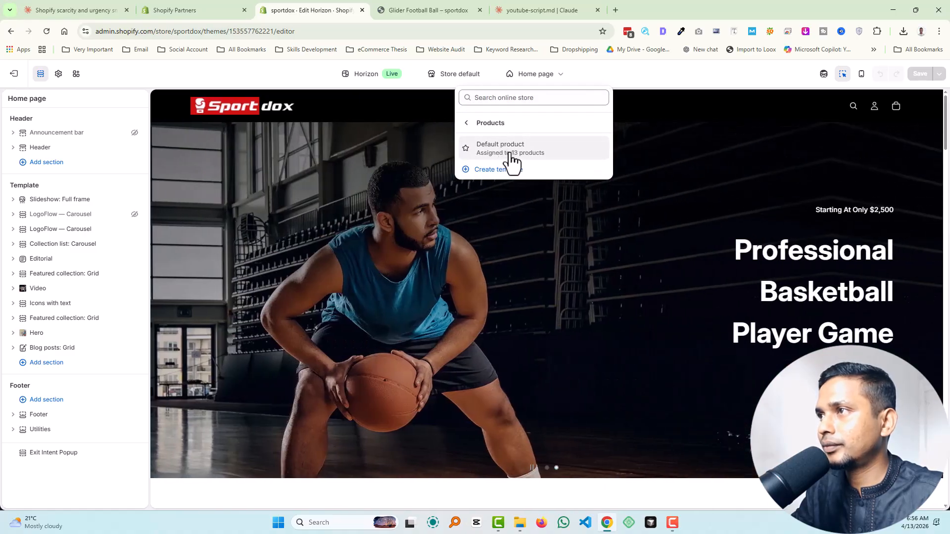
left_click(511, 148)
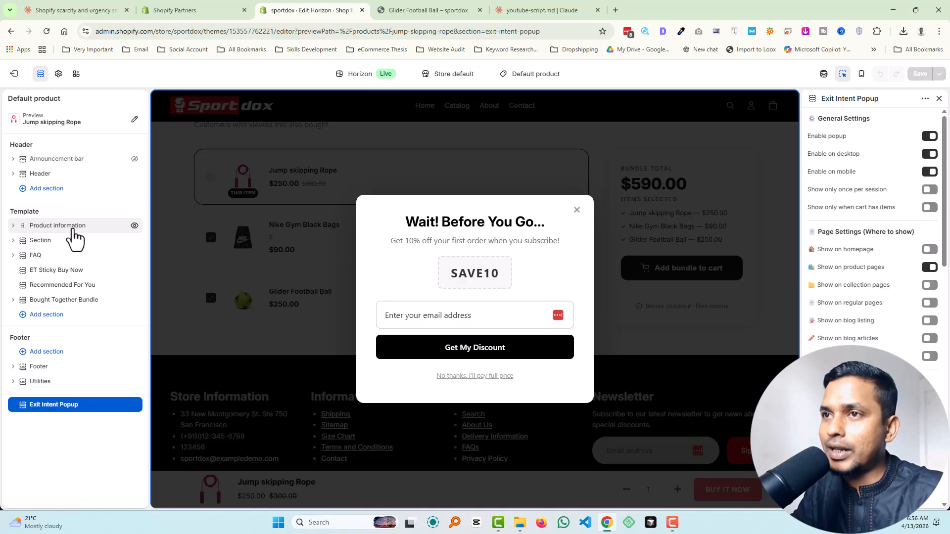
Step: Expand the Product information section and its Header group, and open the Low Stock Alert block's settings
left_click(73, 230)
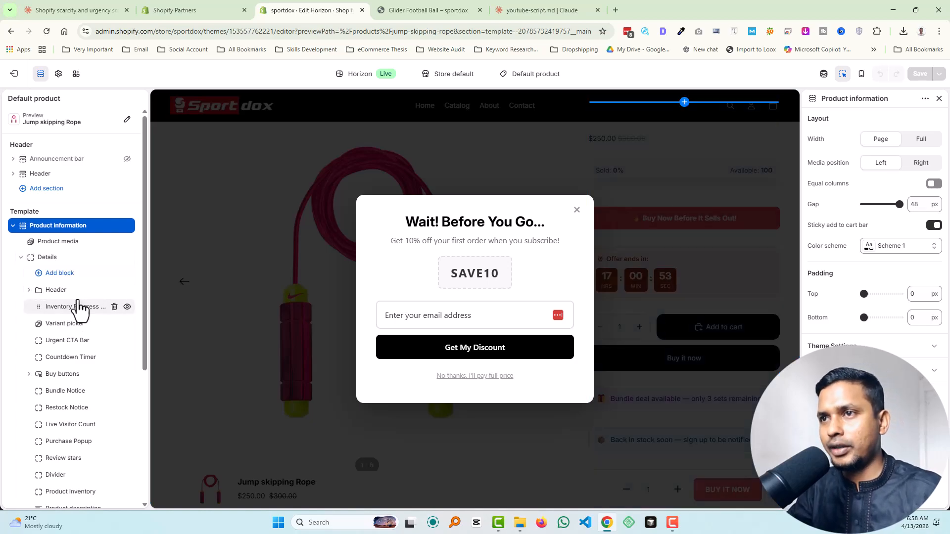
left_click(29, 291)
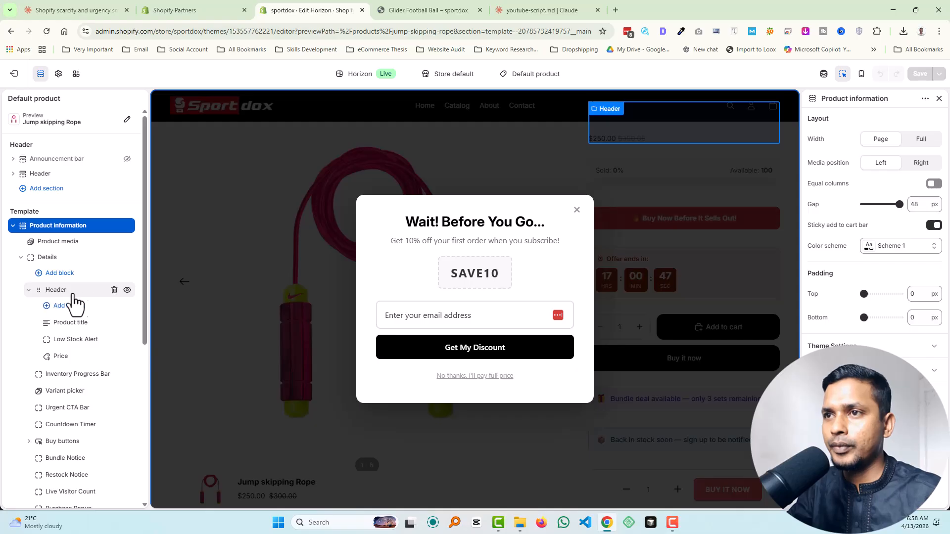
left_click(83, 341)
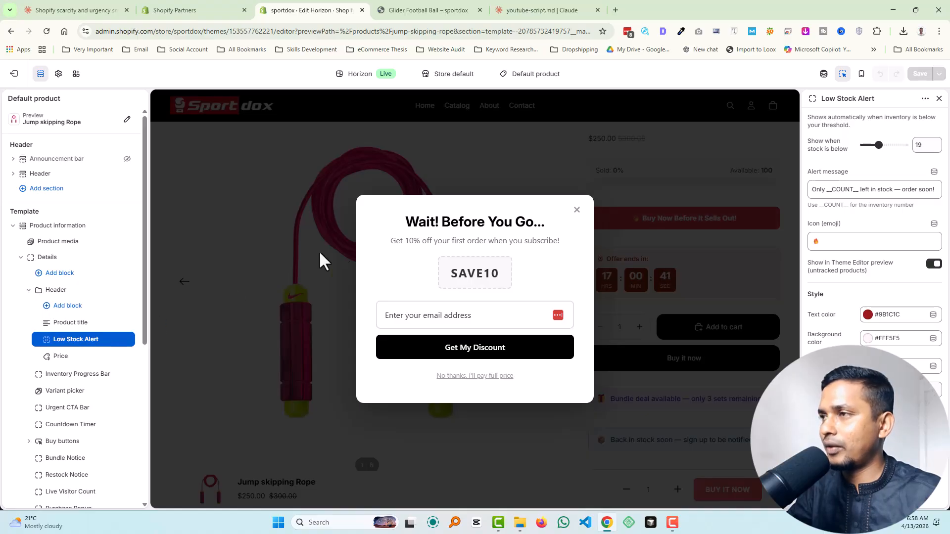
Step: Dismiss the exit-intent popup in the preview and return to the Low Stock Alert block's settings
left_click(576, 212)
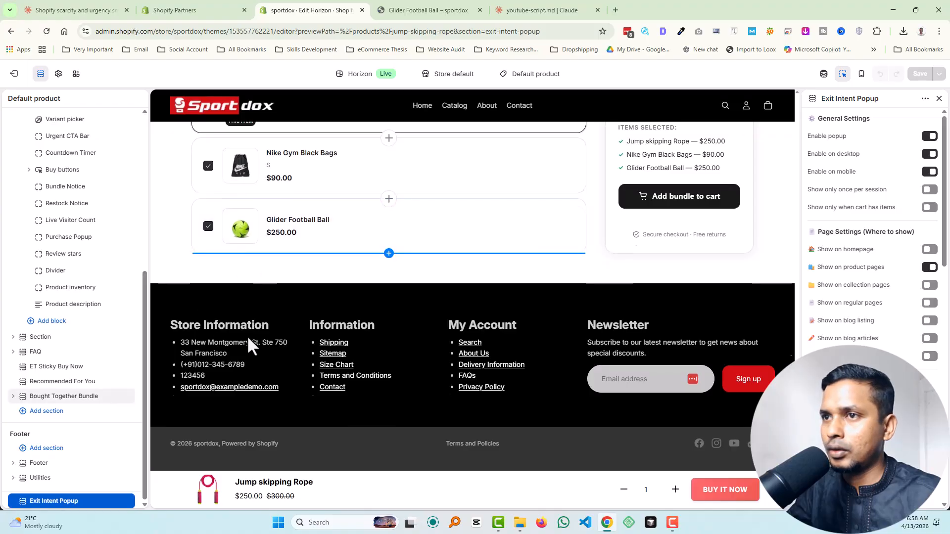
scroll(295, 325, "up", 15)
scroll(83, 294, "up", 1)
scroll(83, 294, "up", 3)
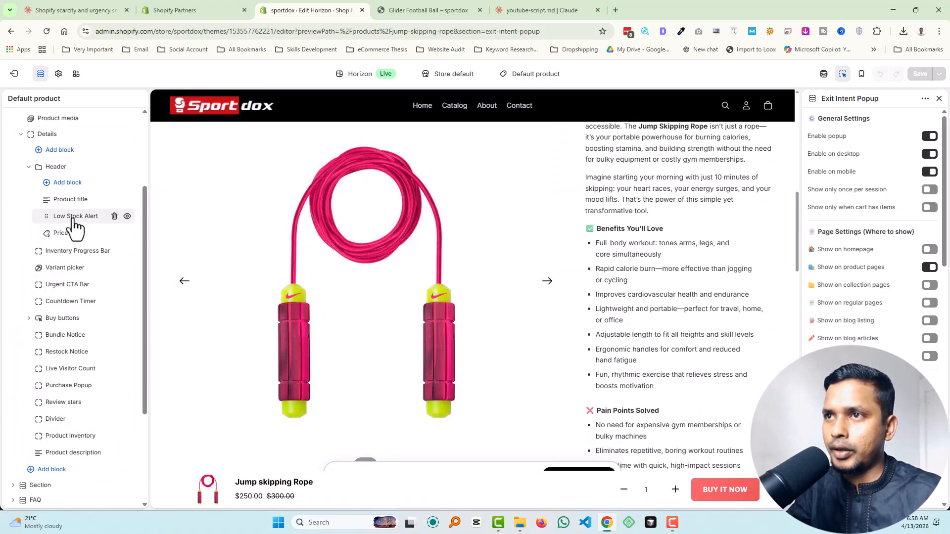
left_click(73, 217)
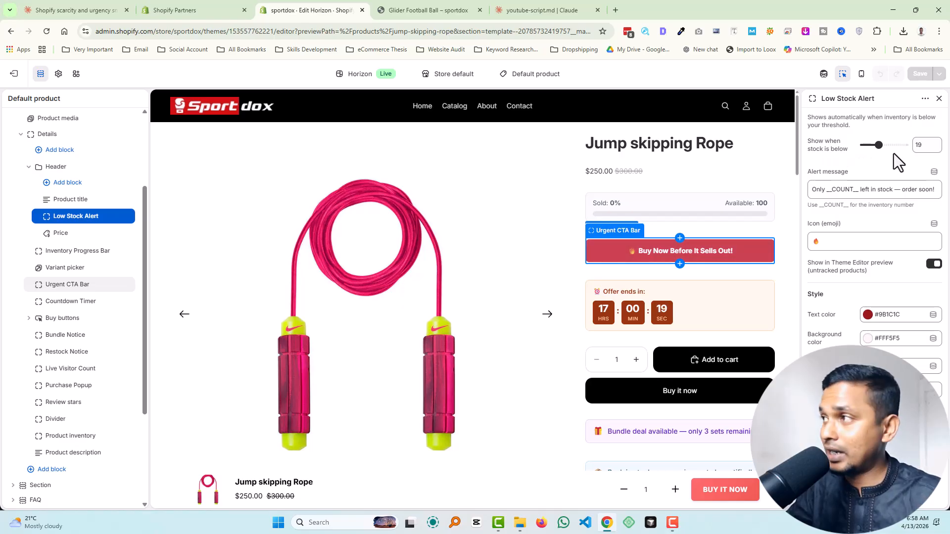
Step: Review the settings of the Urgent CTA Bar, Countdown Timer, Bundle Notice and Restock Notice blocks
left_click(71, 286)
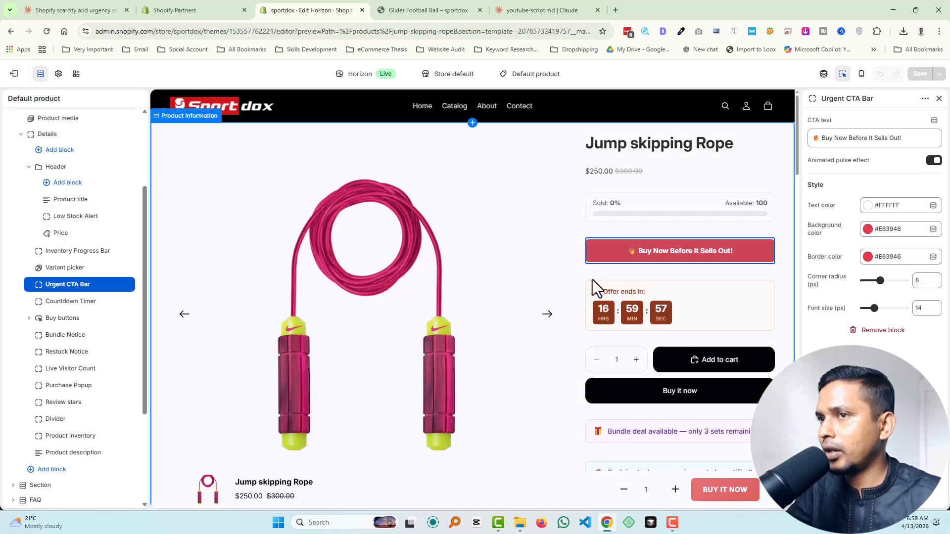
left_click(75, 302)
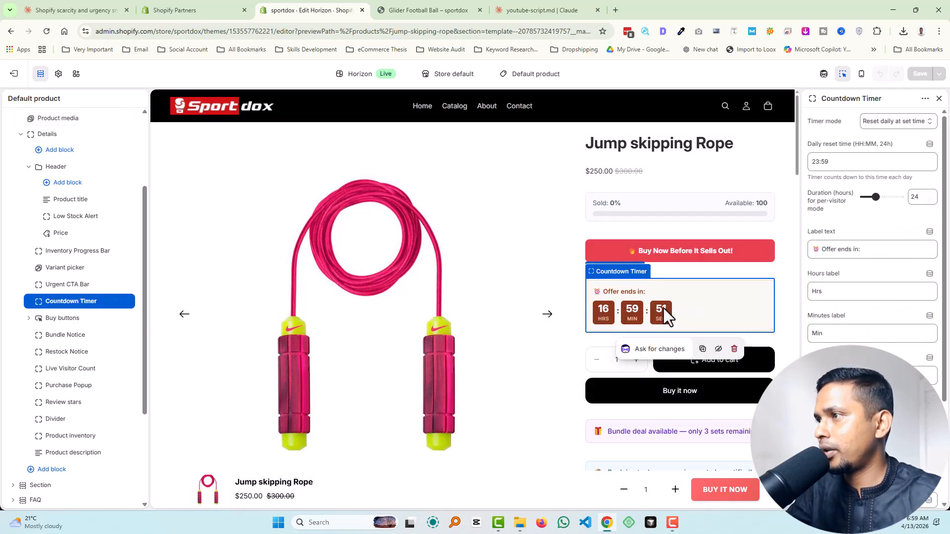
left_click(70, 339)
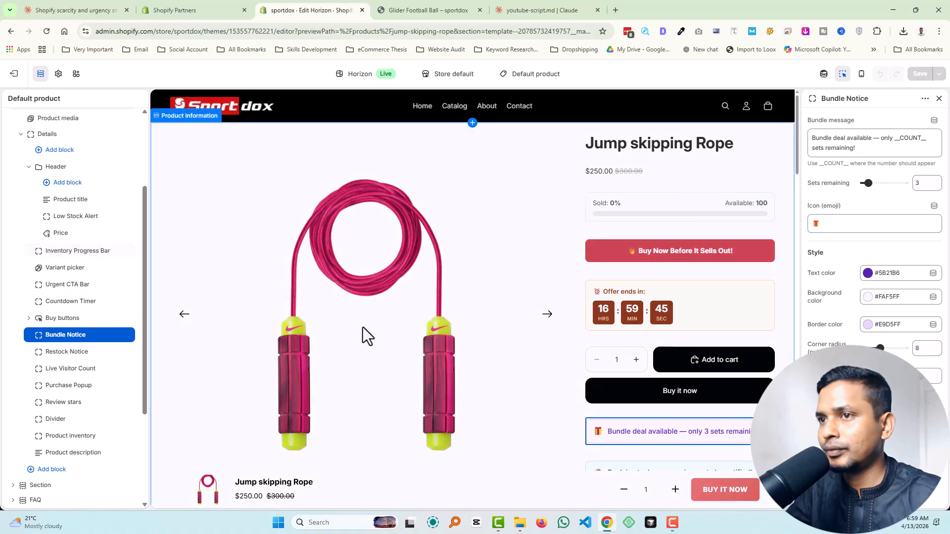
left_click(74, 352)
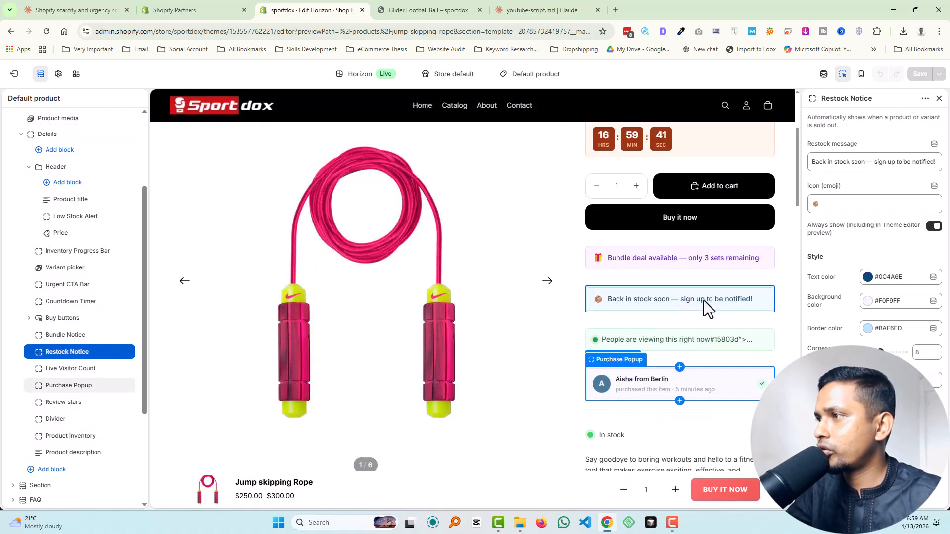
Step: Open the Live Visitor Count block's settings and replace its message text with the hint "Use __COUNT__ where the number should appear"
left_click(71, 371)
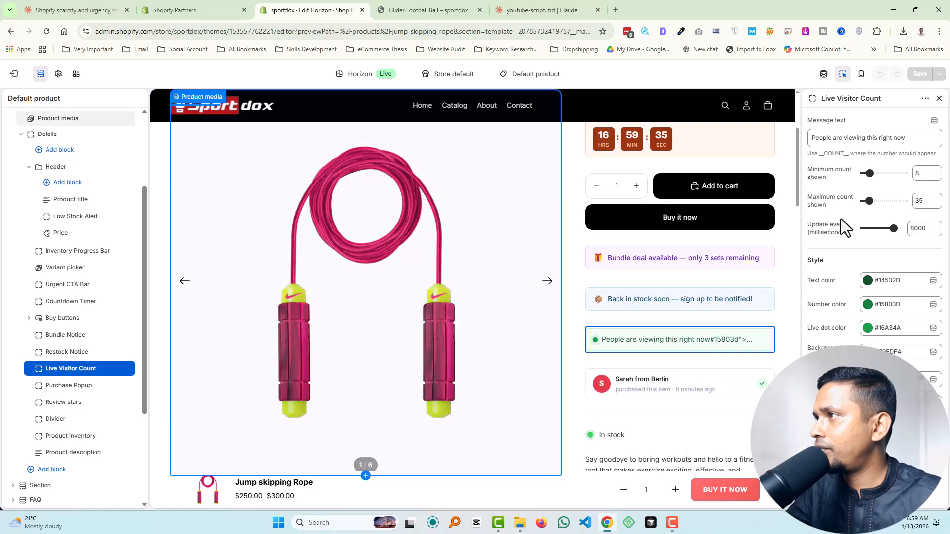
triple_click(829, 154)
key("ctrl+c")
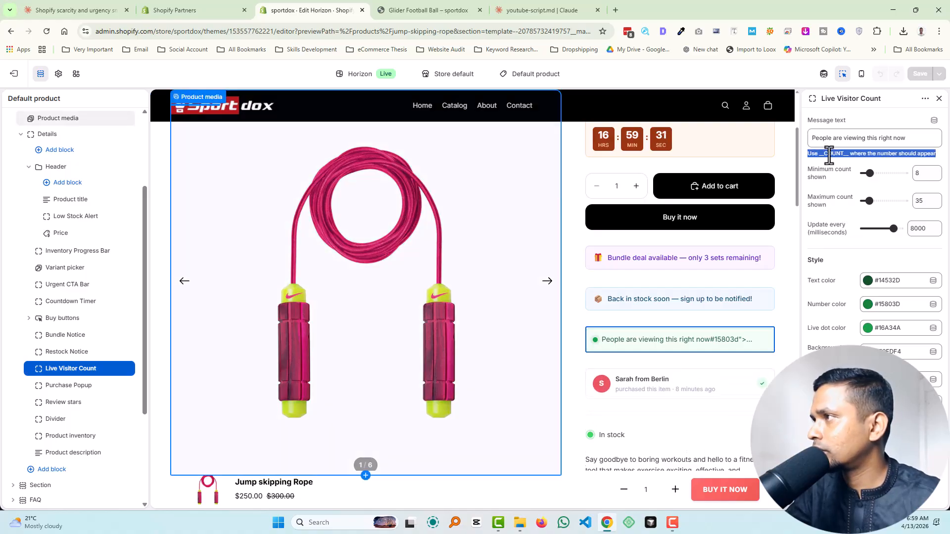
triple_click(829, 140)
key("ctrl+v")
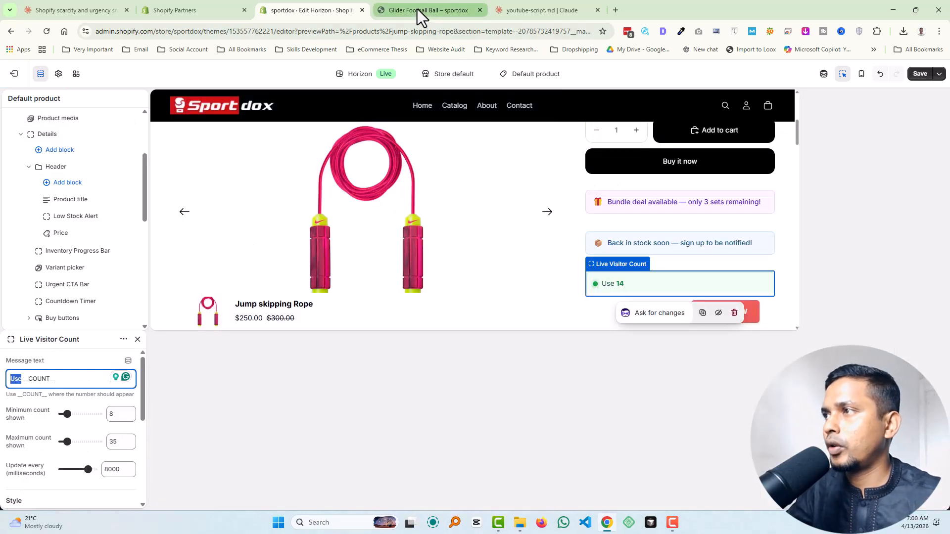
Step: Switch to the Glider Football Ball storefront page, dismiss its discount popup, and copy the visitor message "People are viewing this right now"
left_click(417, 9)
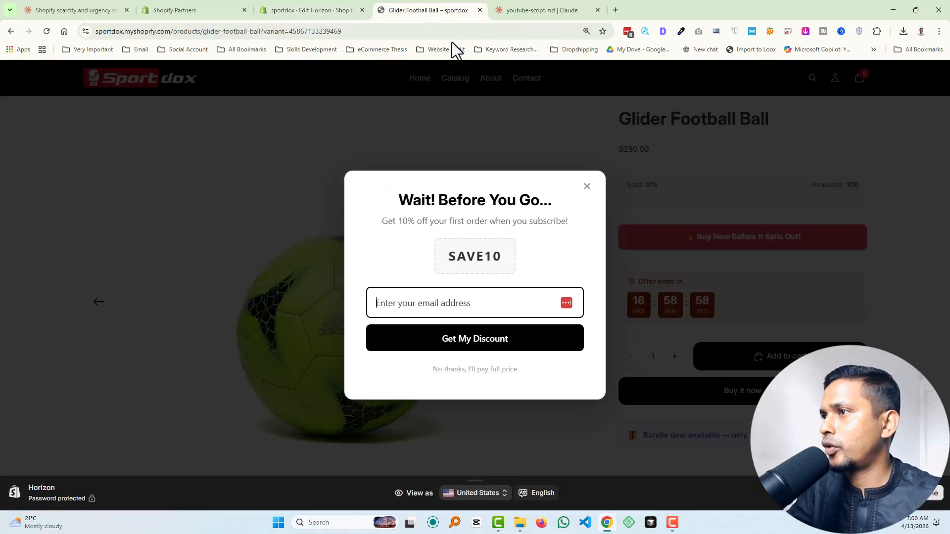
left_click(587, 187)
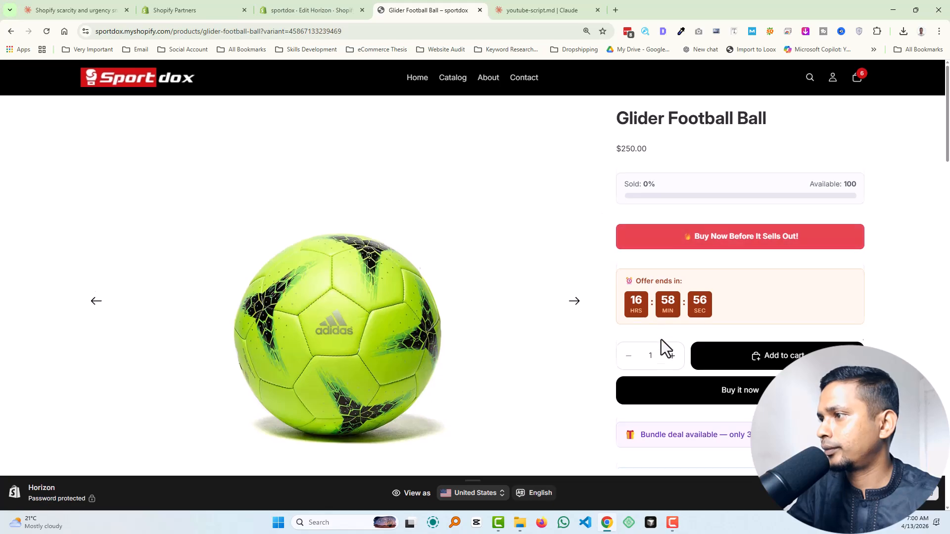
scroll(661, 340, "down", 3)
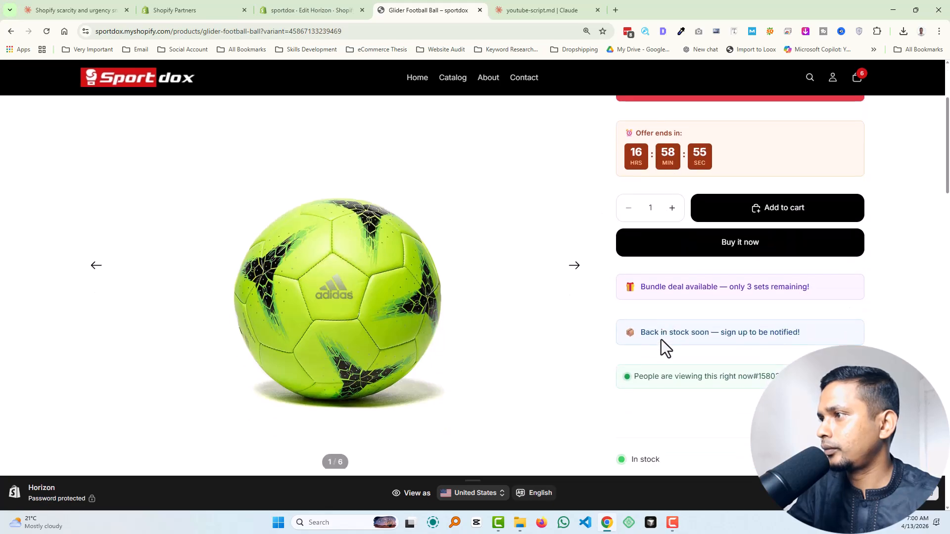
triple_click(672, 379)
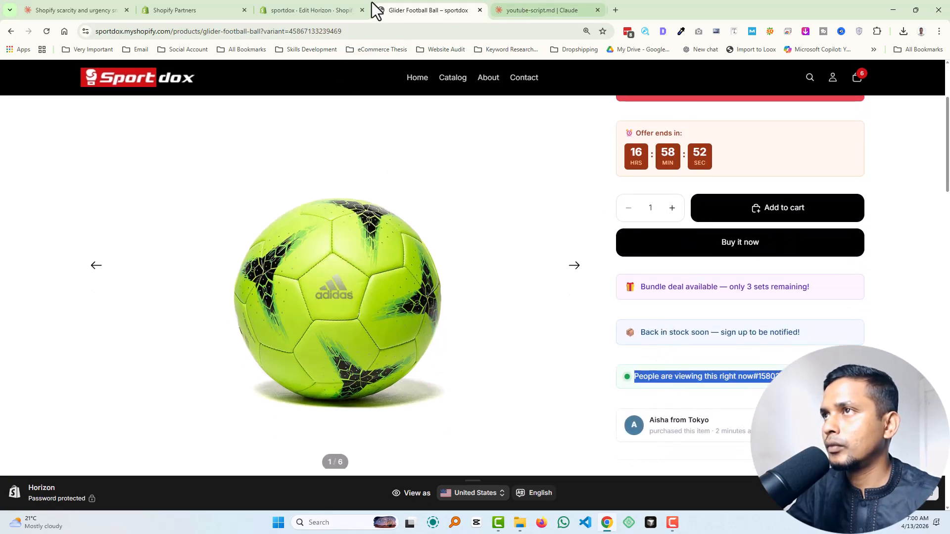
Step: Return to the theme editor and set the Live Visitor Count message to "__COUNT__ People are viewing this right now"
left_click(341, 10)
left_click_drag(102, 378, 8, 379)
key("ctrl+c")
key("BackSpace")
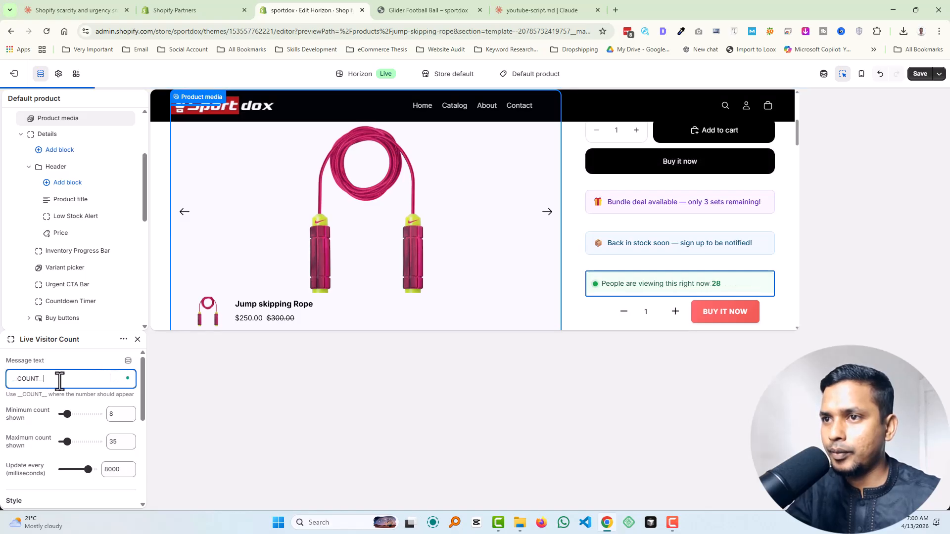
key("ctrl+v")
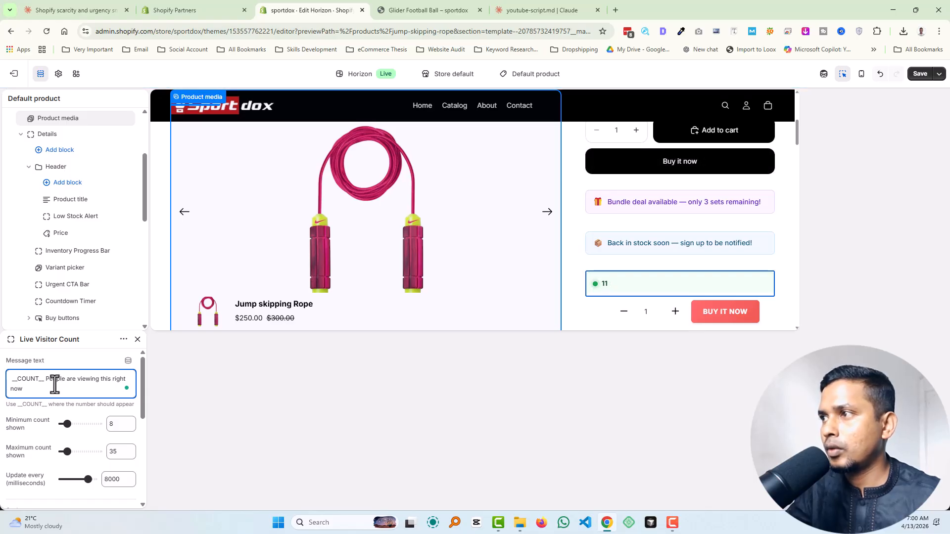
Step: Reorder the Live Visitor Count message to "People are viewing this right now __COUNT__", save the template, and close the block's settings
left_click_drag(46, 382, 49, 391)
key("ctrl+c")
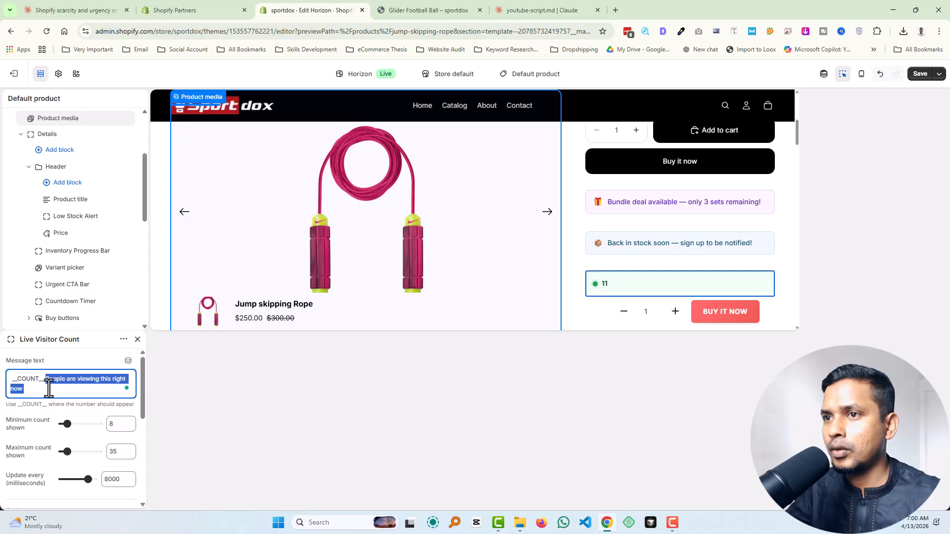
key("BackSpace")
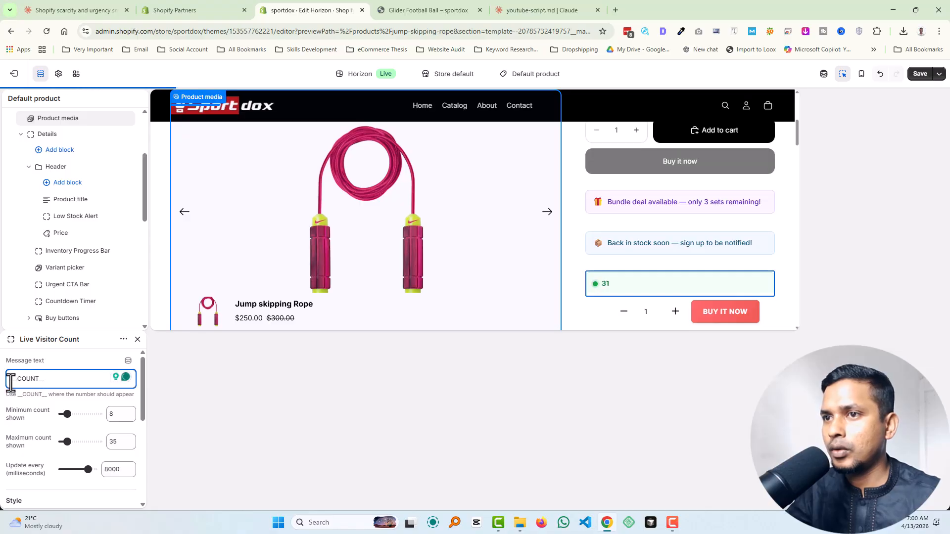
key("ctrl+v")
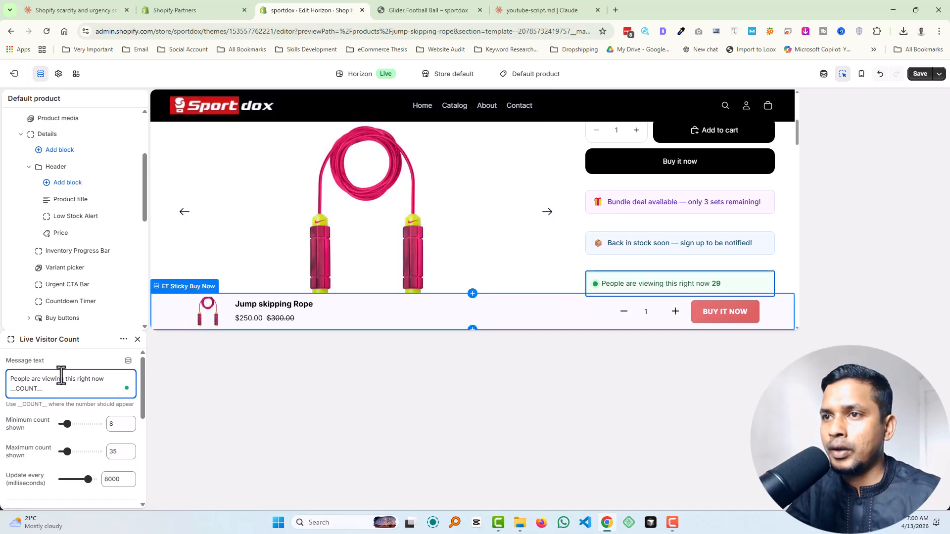
left_click(920, 74)
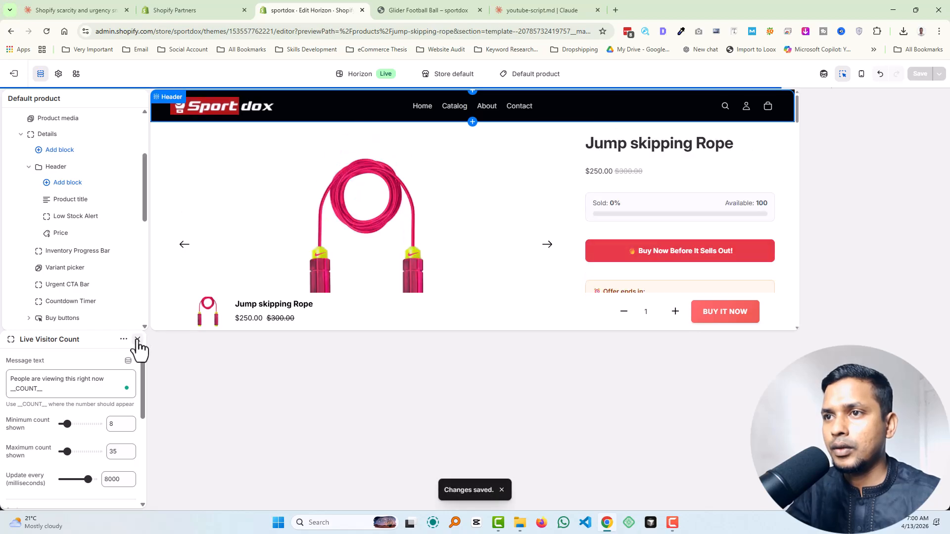
left_click(137, 340)
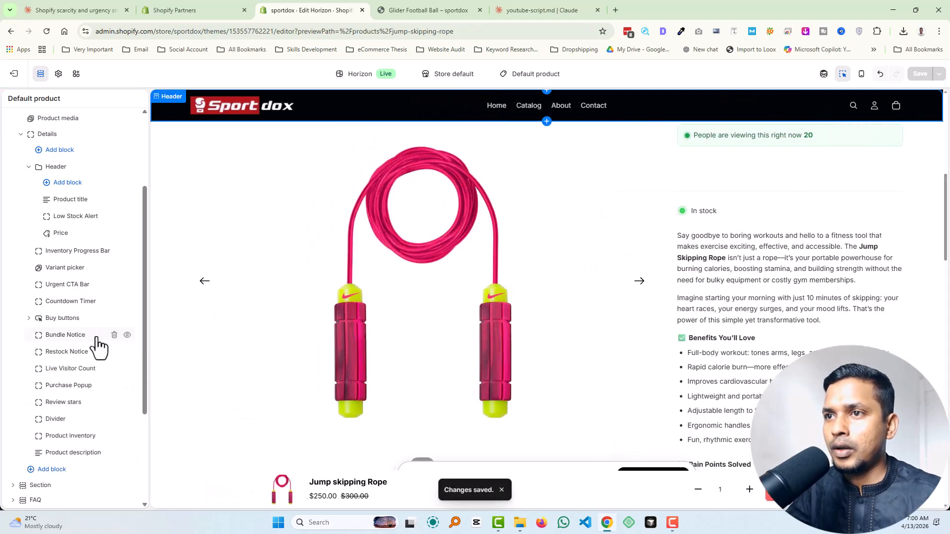
Step: Review the Purchase Popup block's settings for names, locations, time labels, delays and style colors
left_click(76, 389)
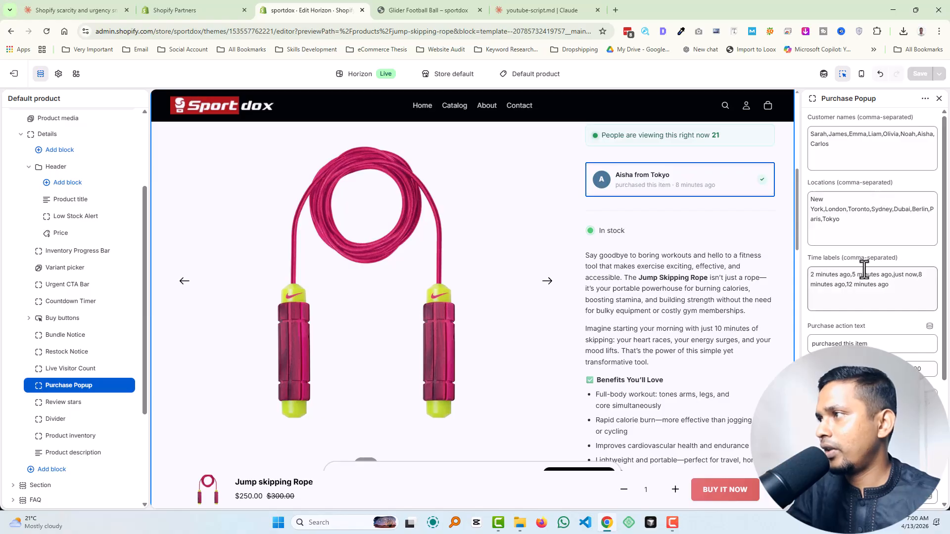
scroll(861, 341, "down", 1)
scroll(873, 300, "down", 2)
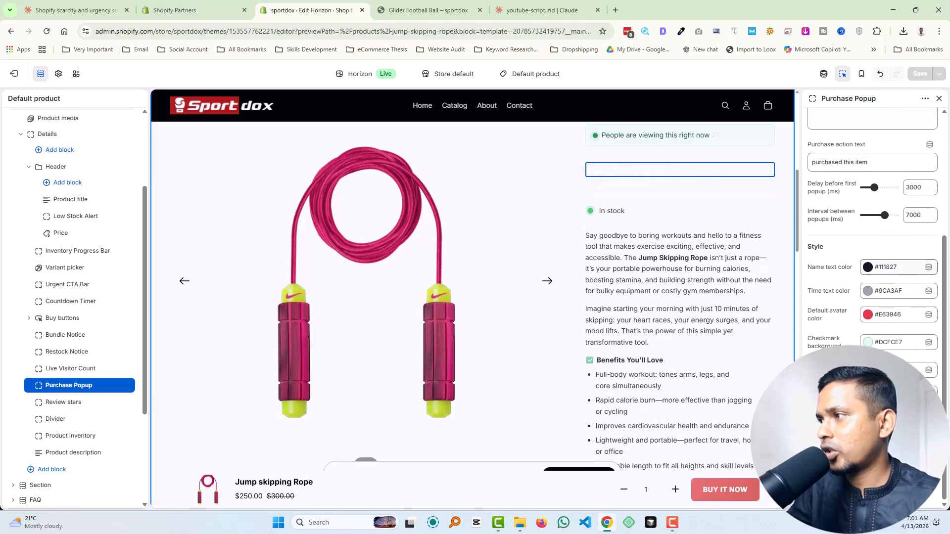
scroll(874, 300, "up", 3)
Step: Browse the full list of blocks that can be added to Details, and close the Purchase Popup settings
scroll(70, 335, "down", 1)
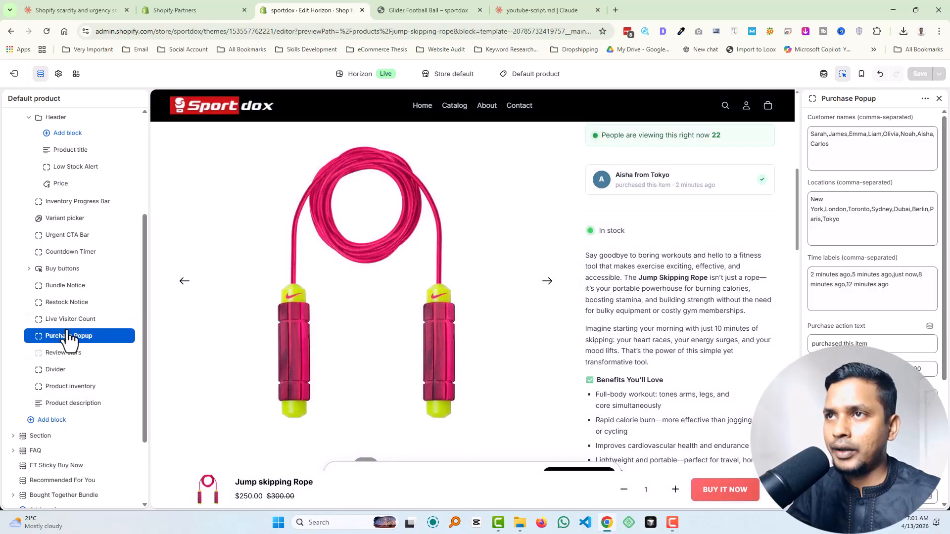
scroll(70, 223, "up", 2)
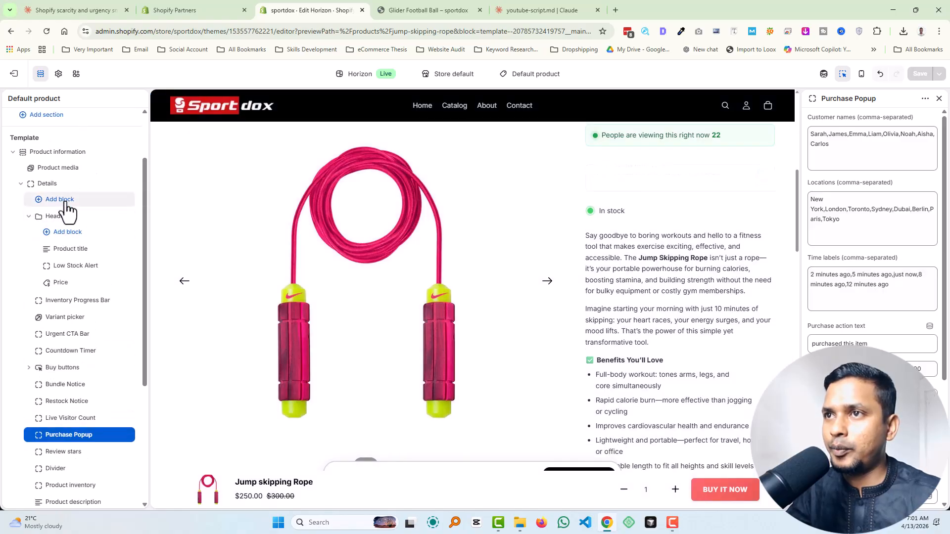
left_click(66, 200)
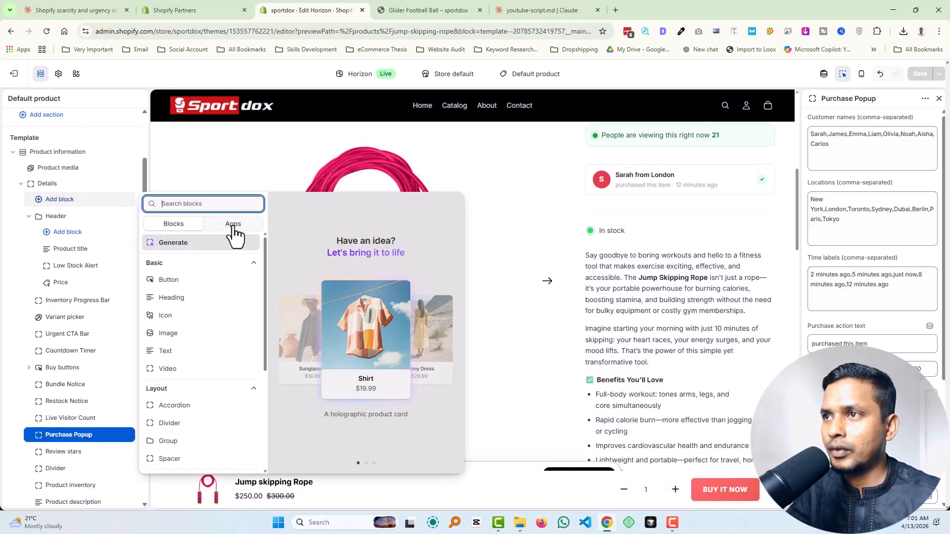
scroll(205, 367, "down", 4)
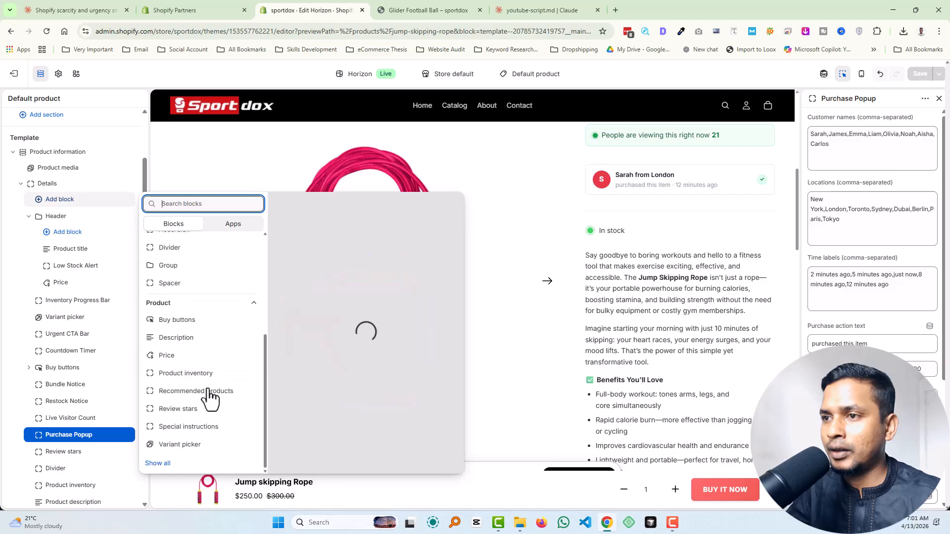
left_click(158, 464)
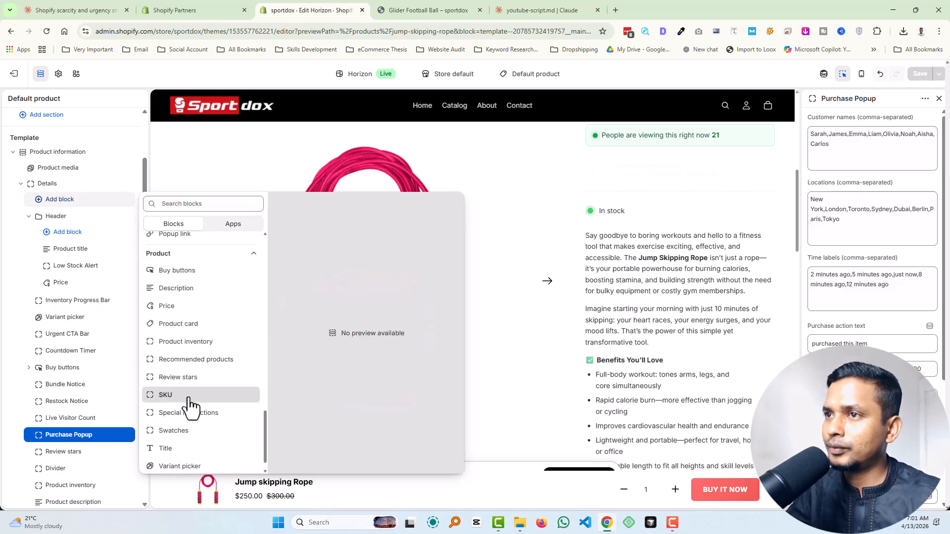
scroll(190, 408, "up", 10)
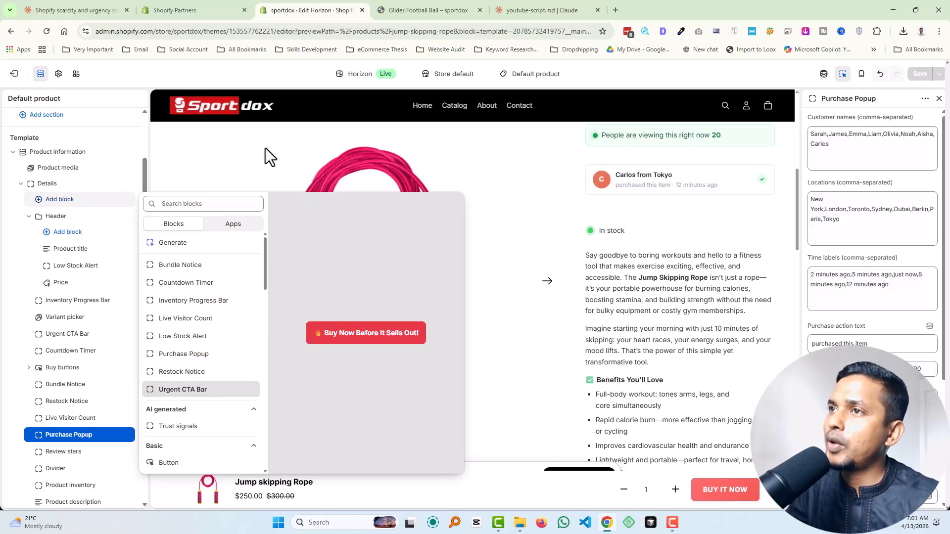
left_click(267, 83)
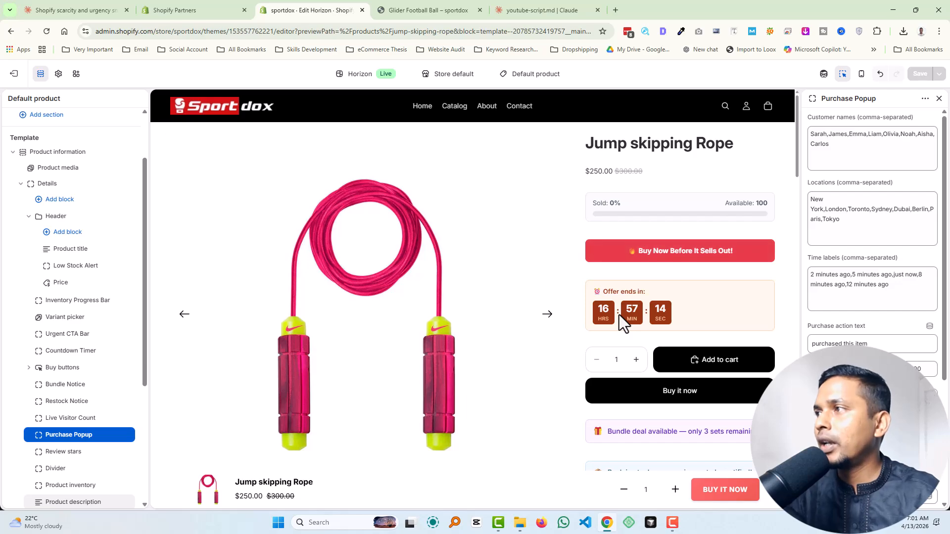
left_click(938, 100)
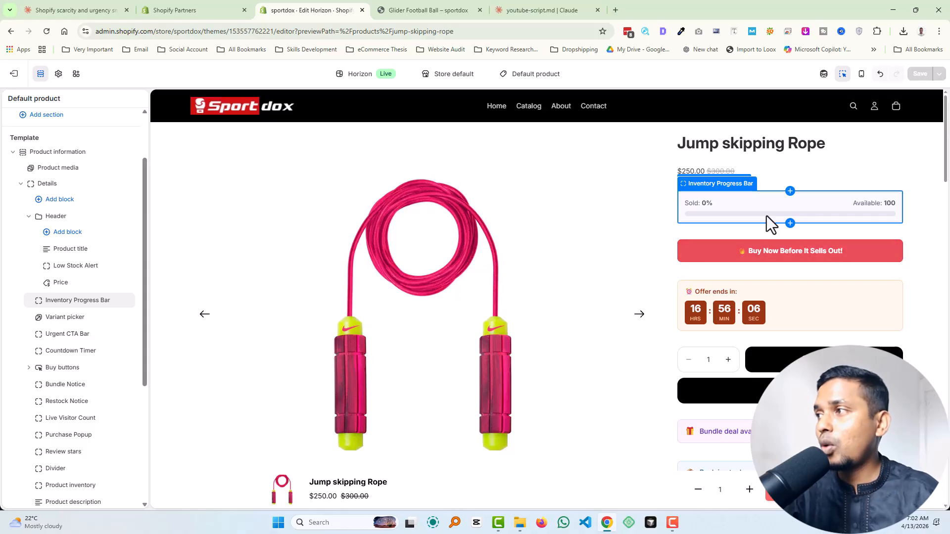
left_click(352, 276)
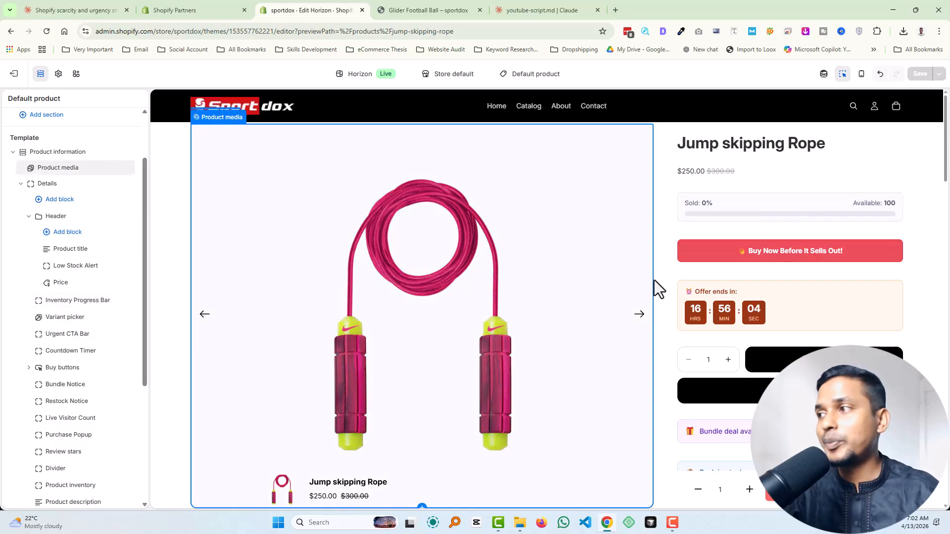
left_click(716, 296)
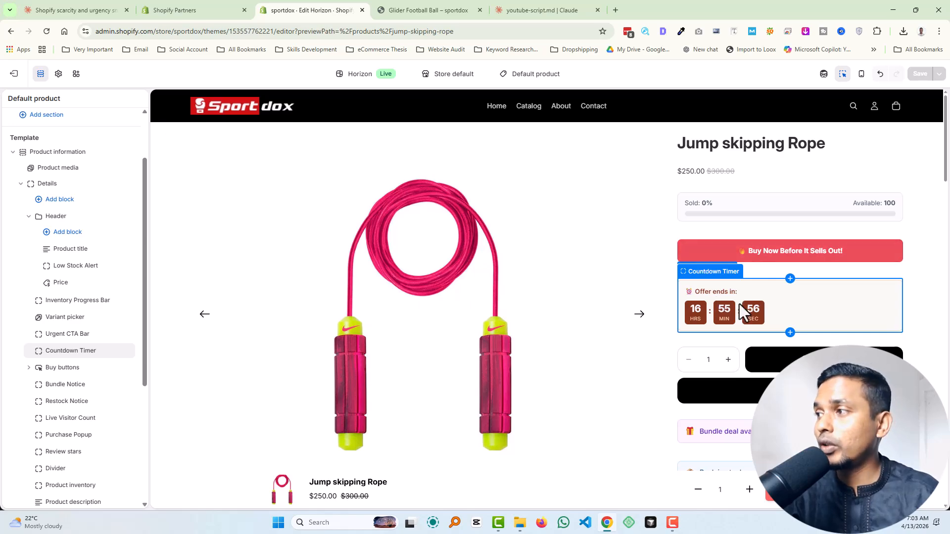
scroll(740, 304, "down", 8)
scroll(739, 304, "up", 8)
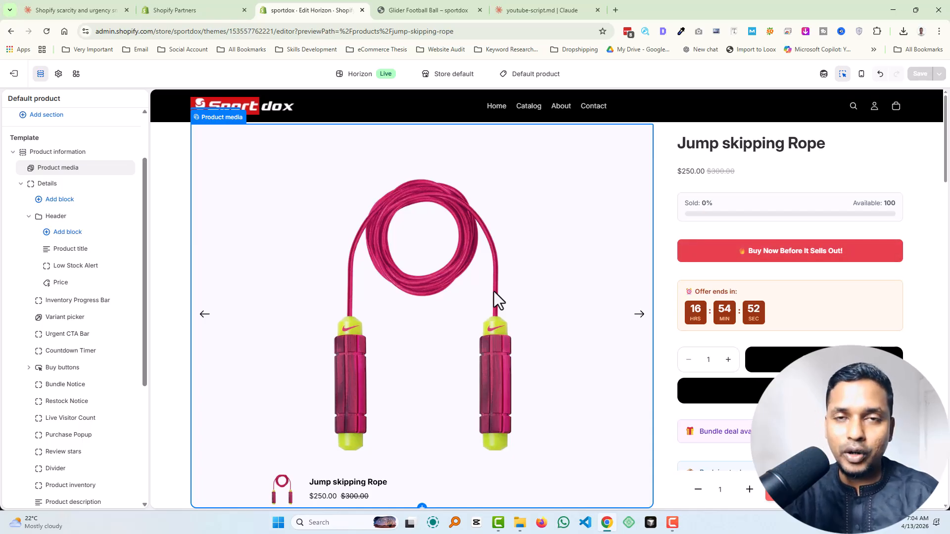
Step: Dismiss the exit-intent popup in the preview and close the Exit Intent Popup settings
mouse_move(638, 3)
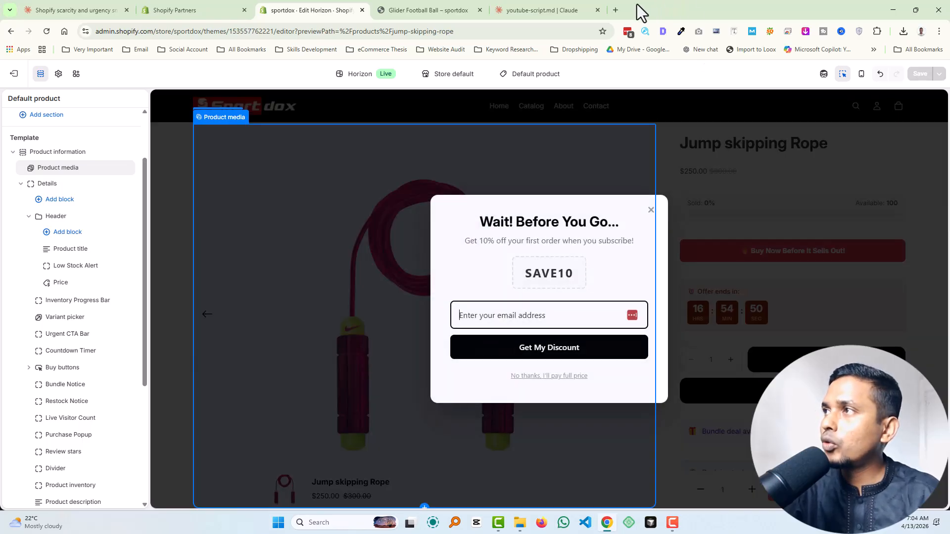
left_click(651, 210)
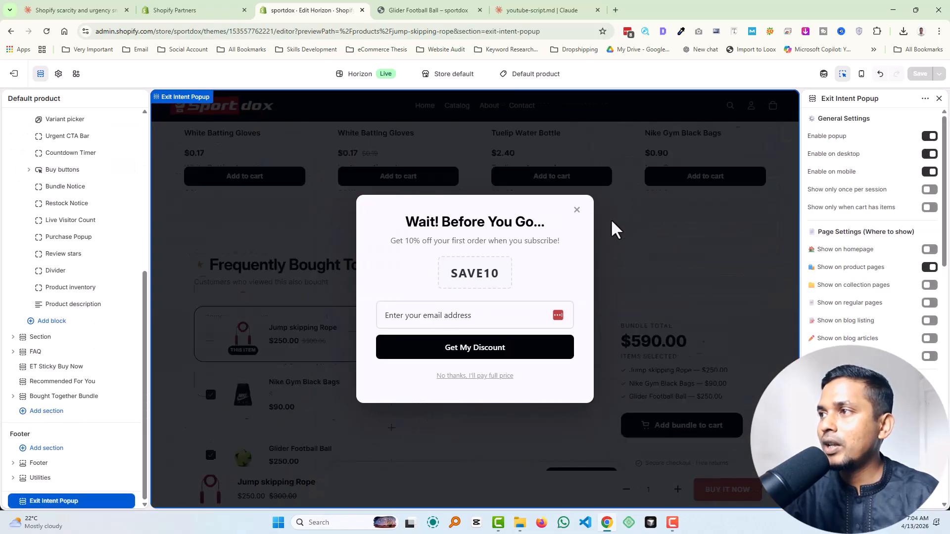
left_click(576, 210)
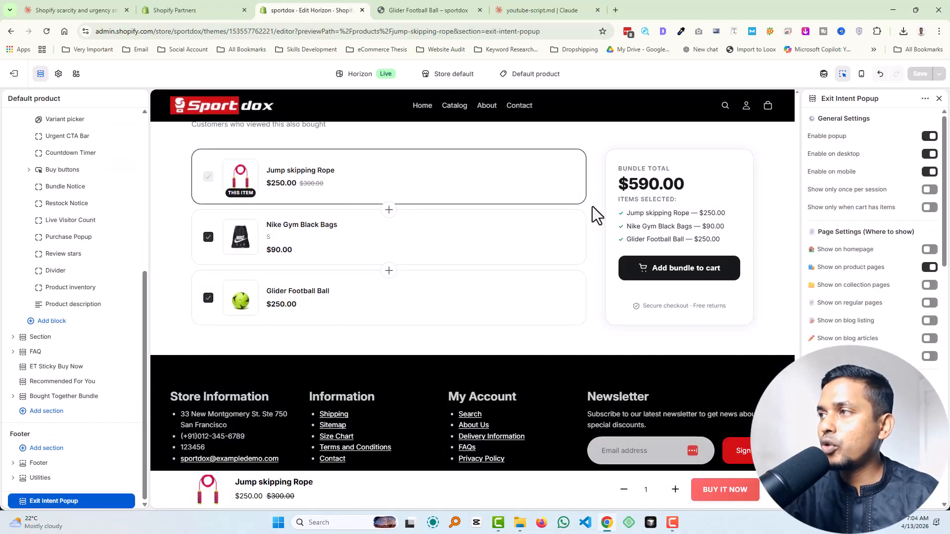
left_click(939, 98)
scroll(525, 301, "up", 10)
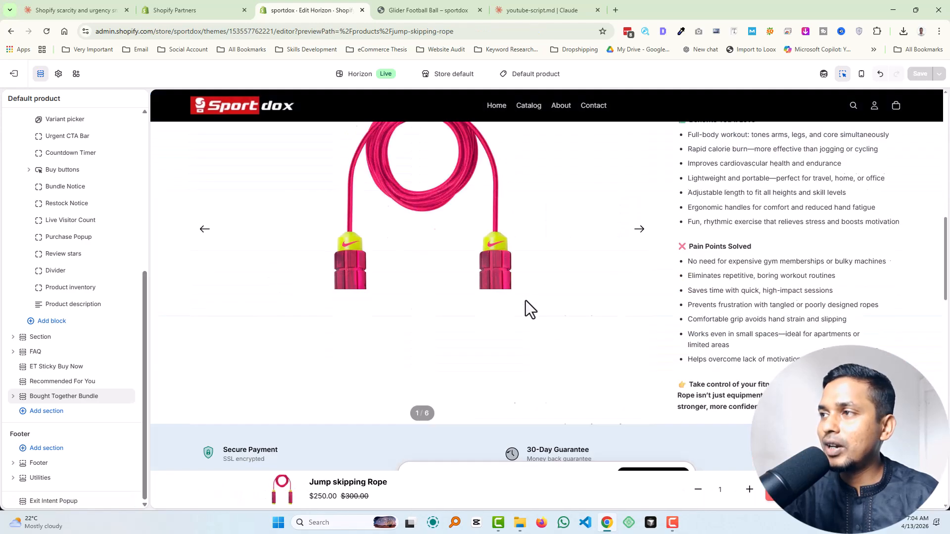
scroll(526, 301, "up", 5)
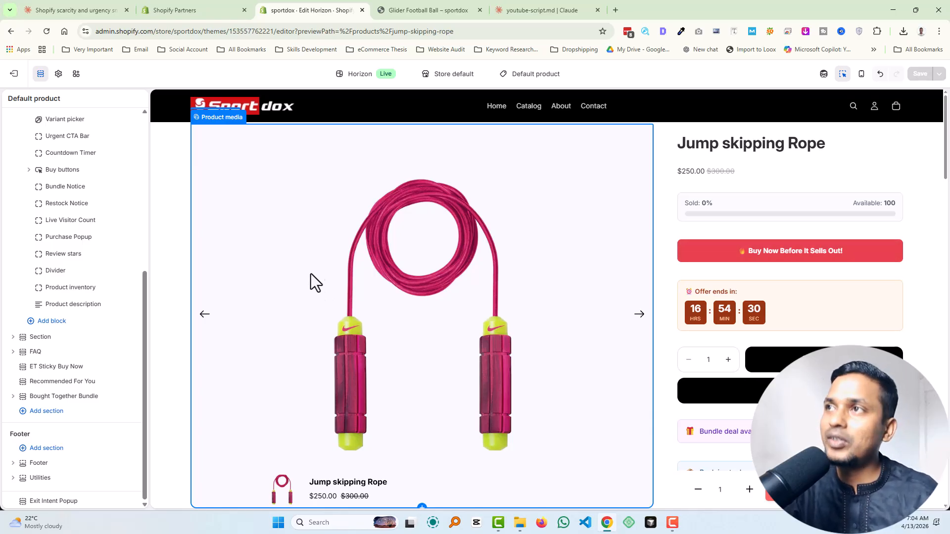
Step: Exit the theme editor and open the Horizon theme's code for editing
left_click(14, 74)
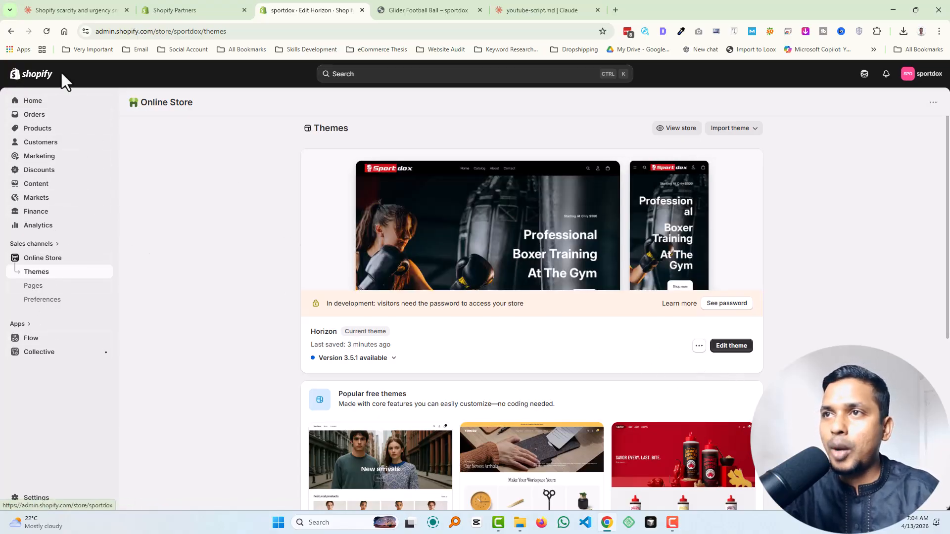
left_click(698, 347)
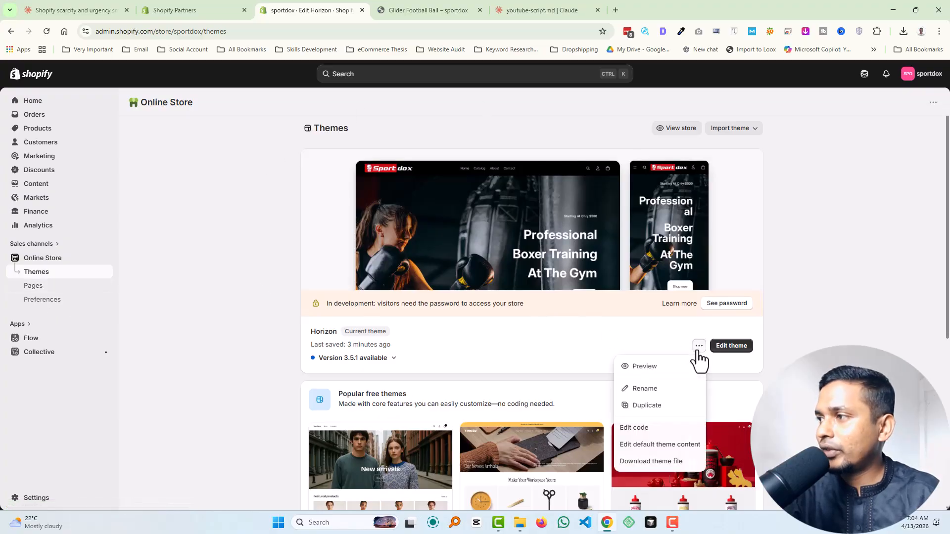
left_click(639, 428)
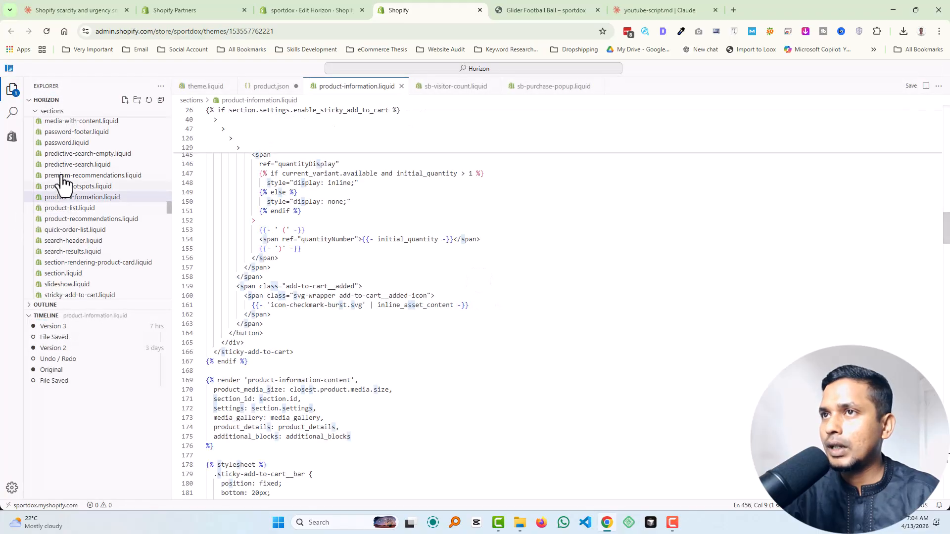
Step: Collapse the sections, snippets, templates and blocks folders in the theme's file tree, and reopen the blocks folder
left_click(38, 112)
left_click(36, 125)
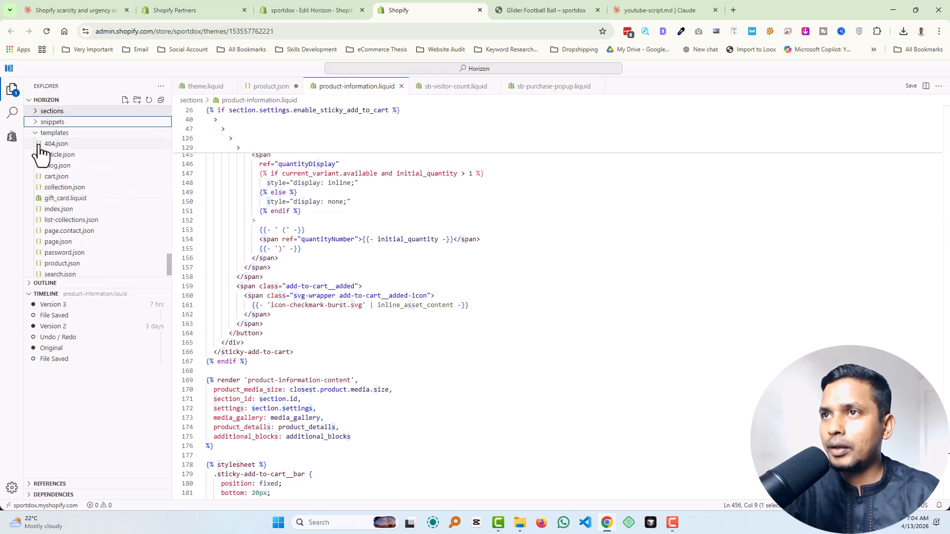
left_click(39, 135)
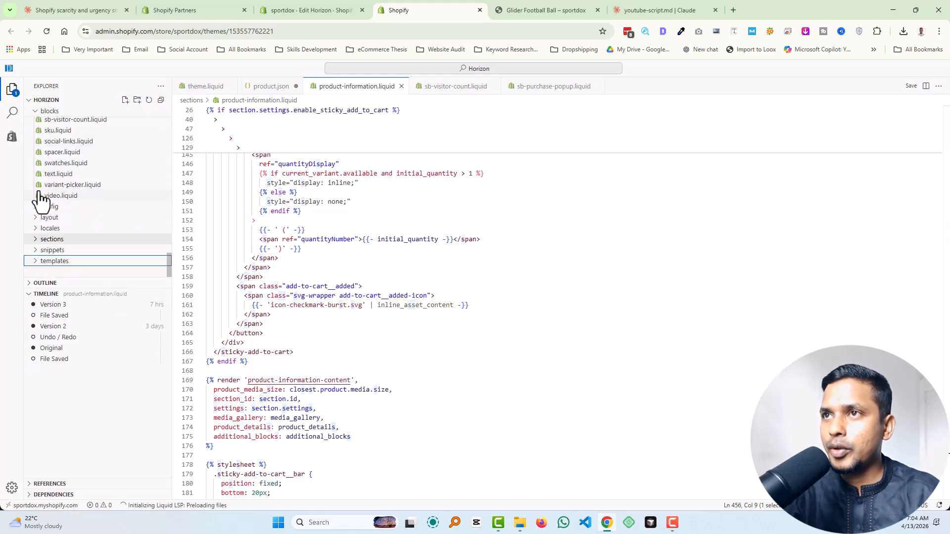
left_click(37, 112)
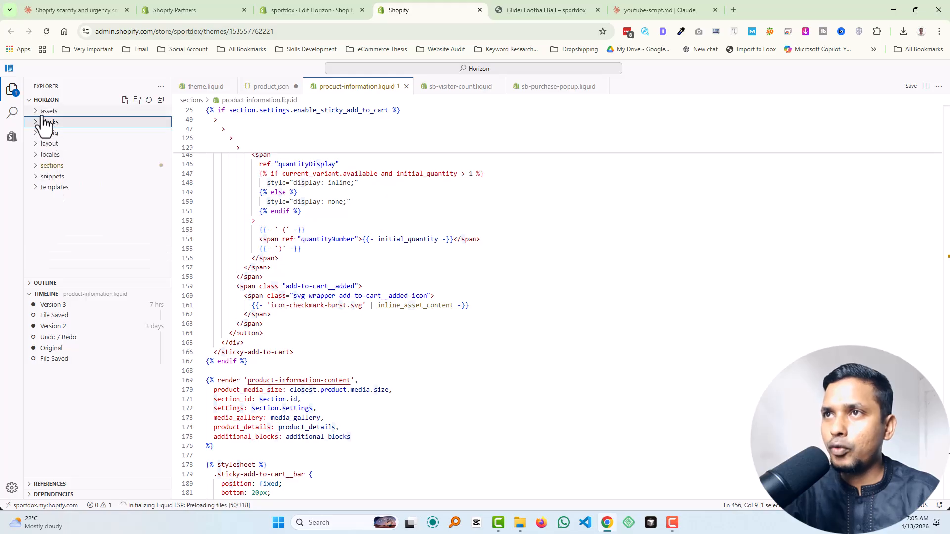
left_click(78, 124)
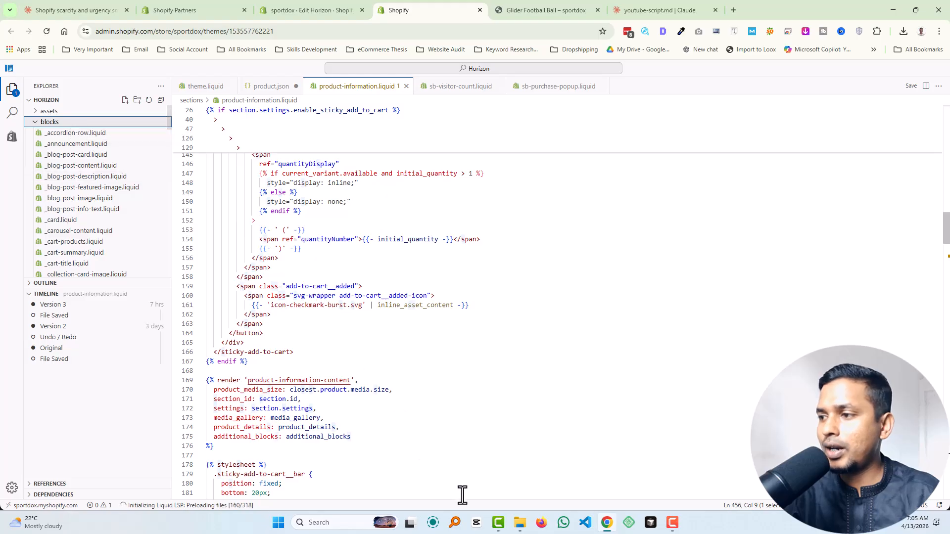
Step: Switch to File Explorer, open the files-package folder and select all sb- liquid files, leaving out files.zip
left_click(519, 523)
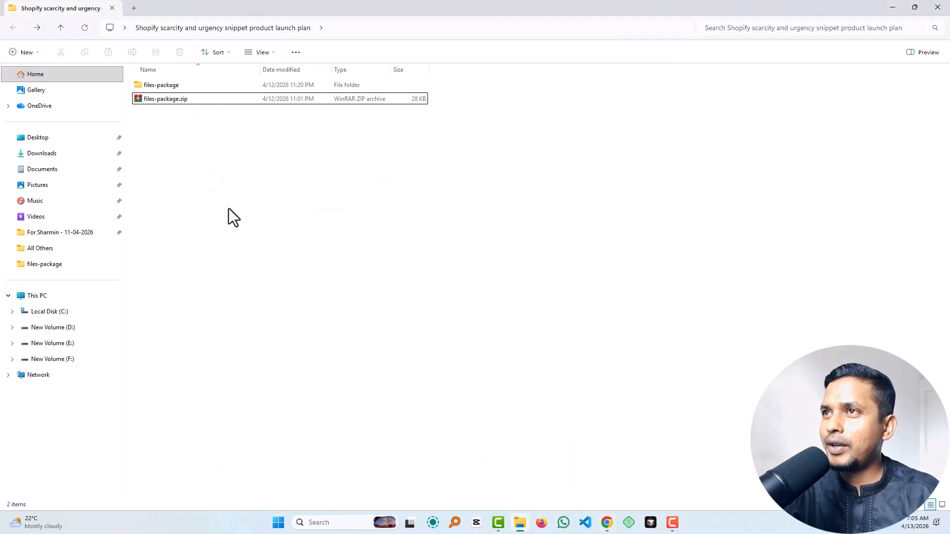
double_click(176, 87)
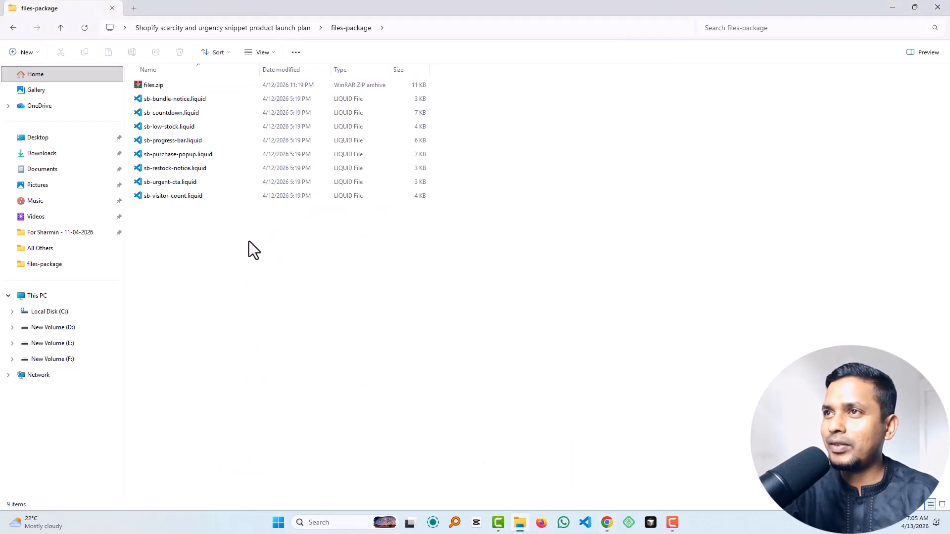
key("ctrl+a")
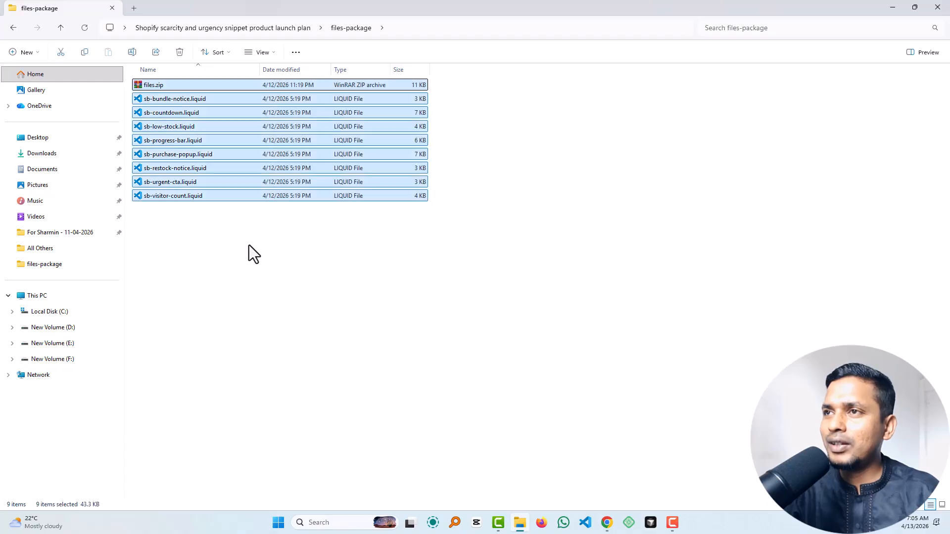
left_click(148, 86, "ctrl")
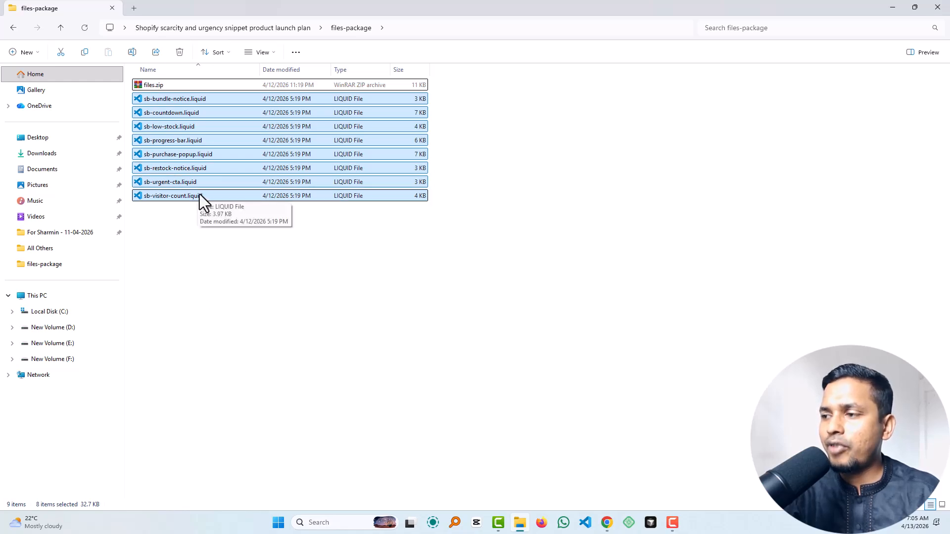
left_click_drag(225, 191, 560, 376)
key("ctrl+a")
left_click(156, 84, "ctrl")
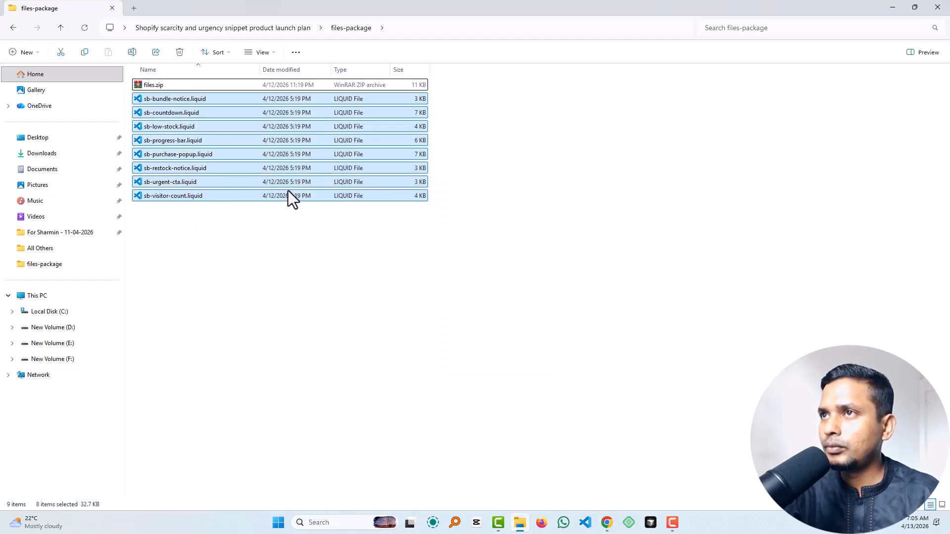
Step: Try to upload the selected liquid files to the theme's blocks folder, declining to replace each existing file
left_click_drag(257, 191, 94, 220)
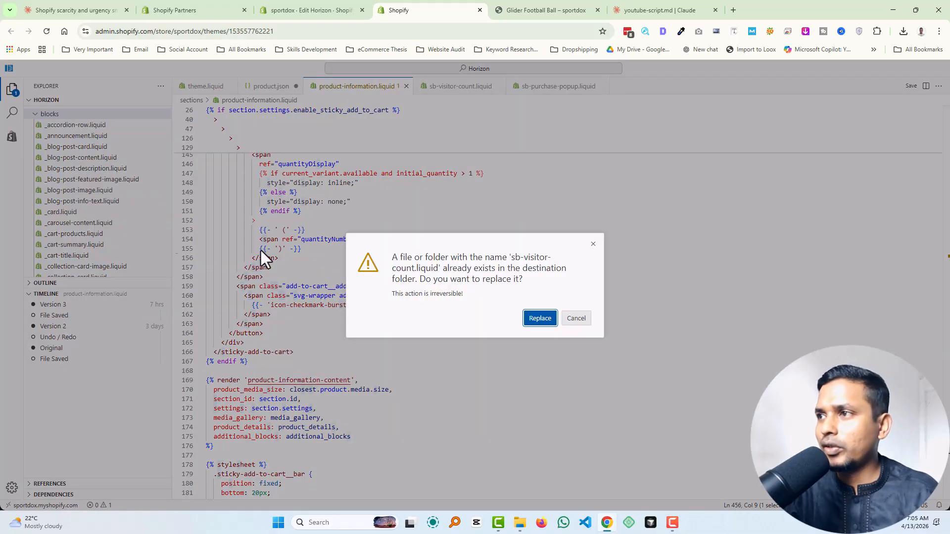
left_click(584, 320)
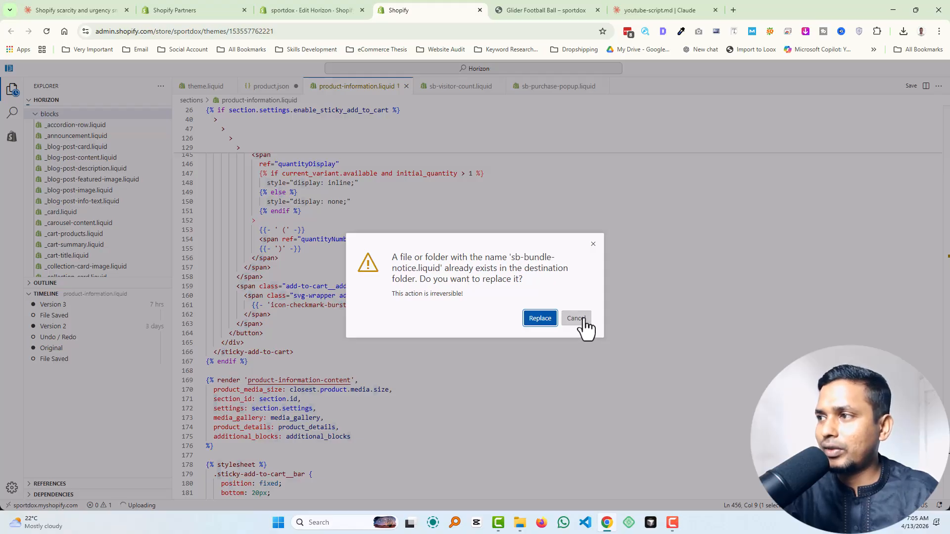
left_click(584, 320)
left_click(584, 319)
left_click(585, 319)
left_click(584, 320)
left_click(584, 319)
left_click(584, 319)
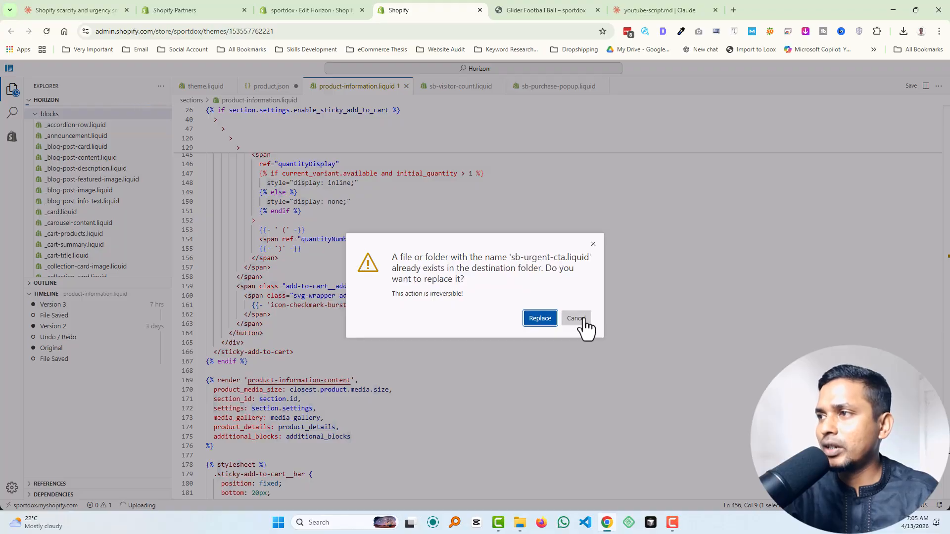
left_click(584, 319)
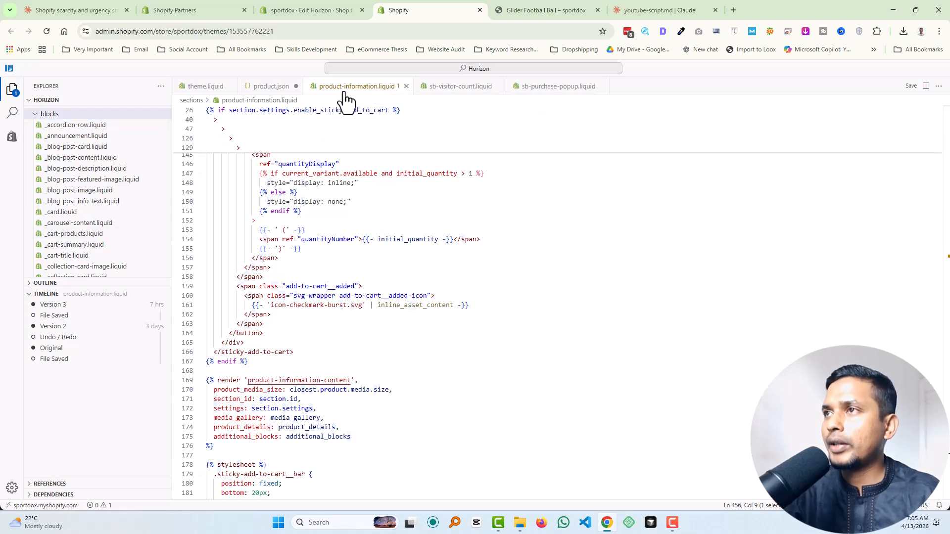
Step: Clear the file selection in File Explorer, and switch to the Glider Football Ball storefront page in the browser
scroll(343, 267, "up", 3)
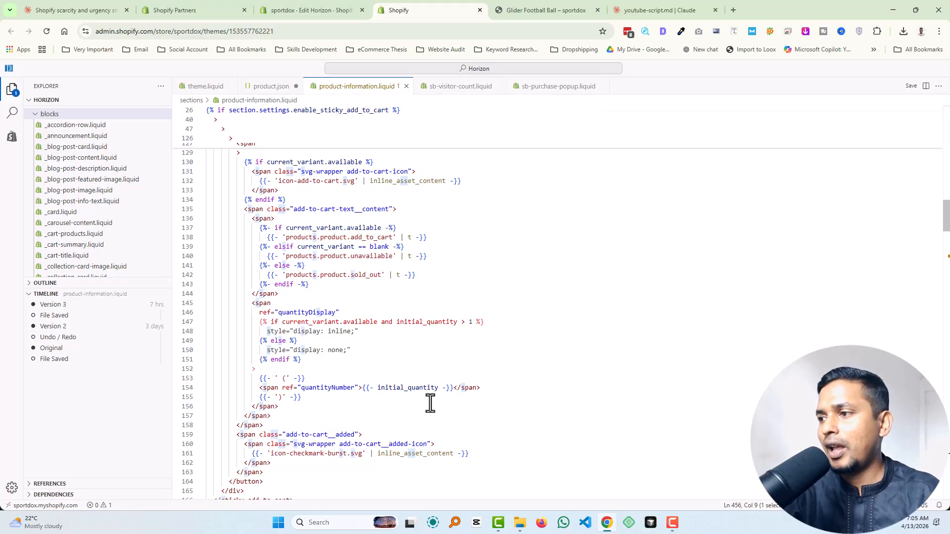
left_click(521, 522)
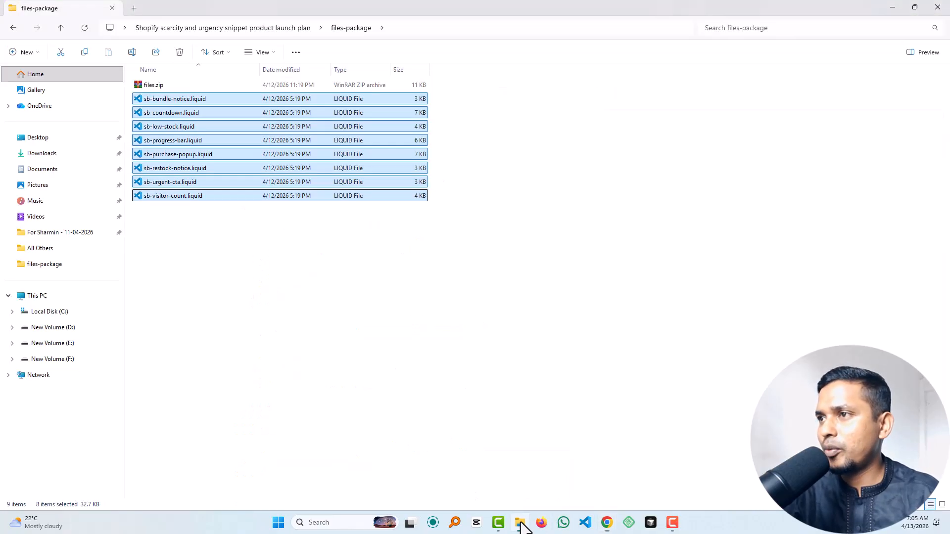
left_click(296, 318)
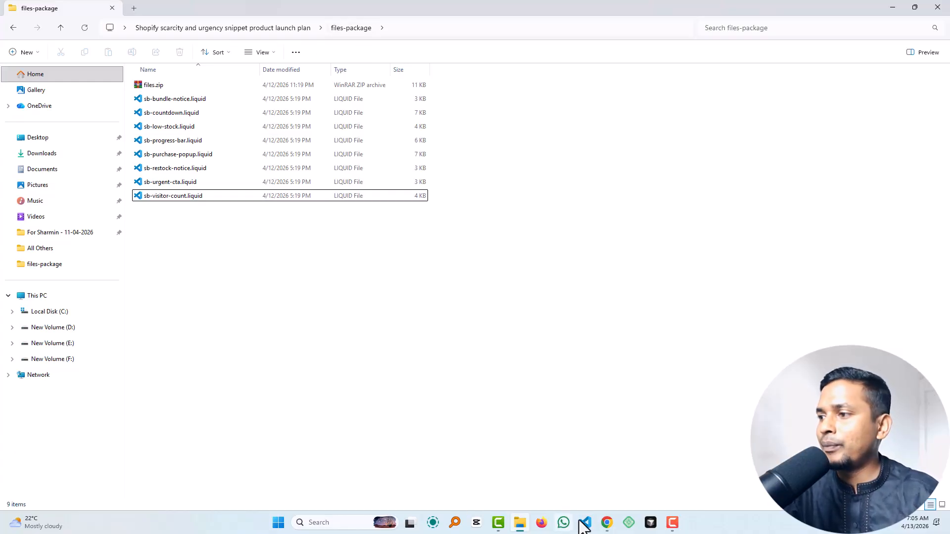
left_click(607, 523)
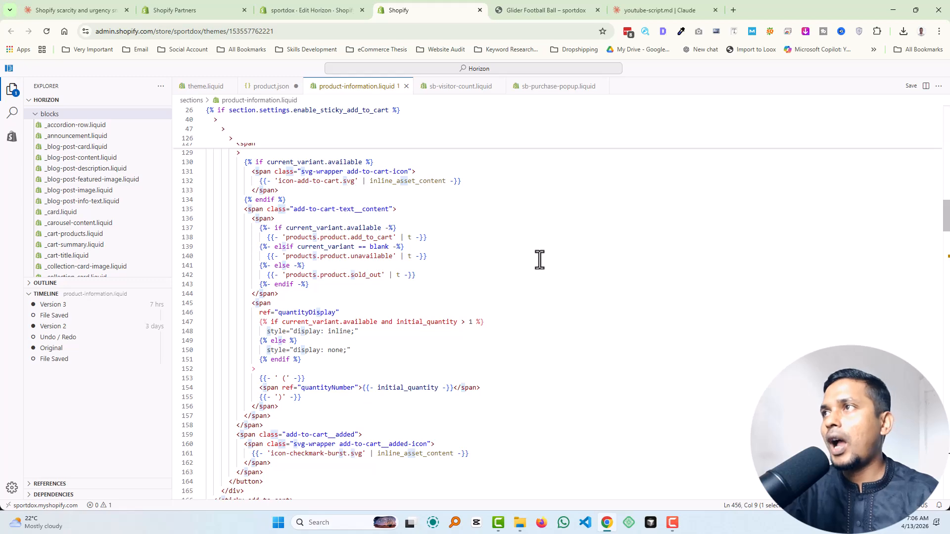
left_click(534, 8)
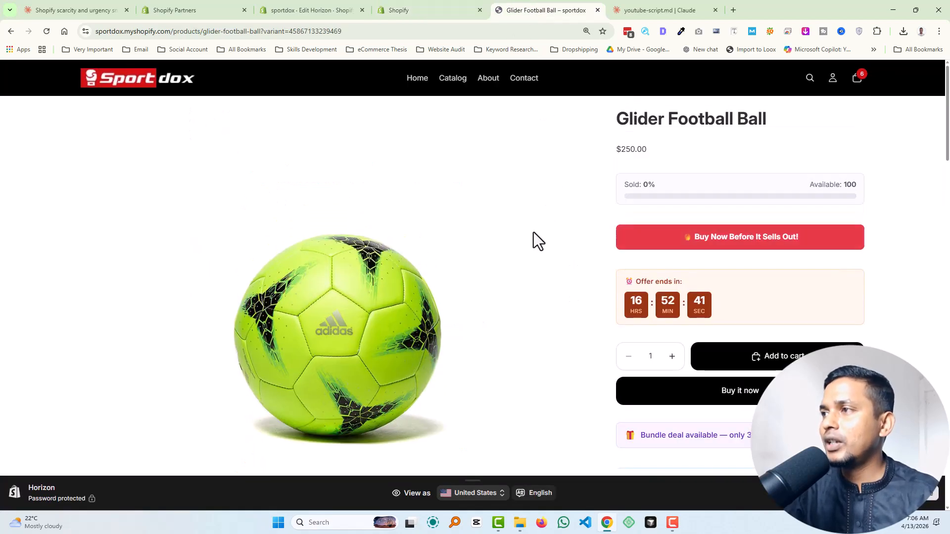